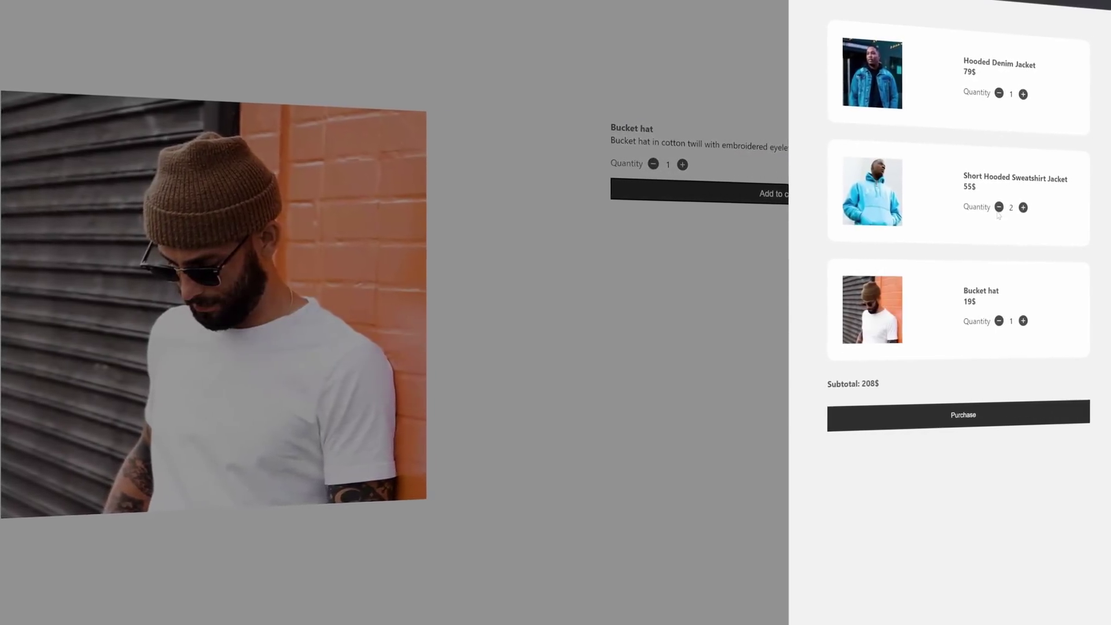
# - Remove the Short Hooded Sweatshirt Jacket and Bucket hat, then set the Hooded Denim Jacket quantity to 3
pyautogui.click(1001, 207)
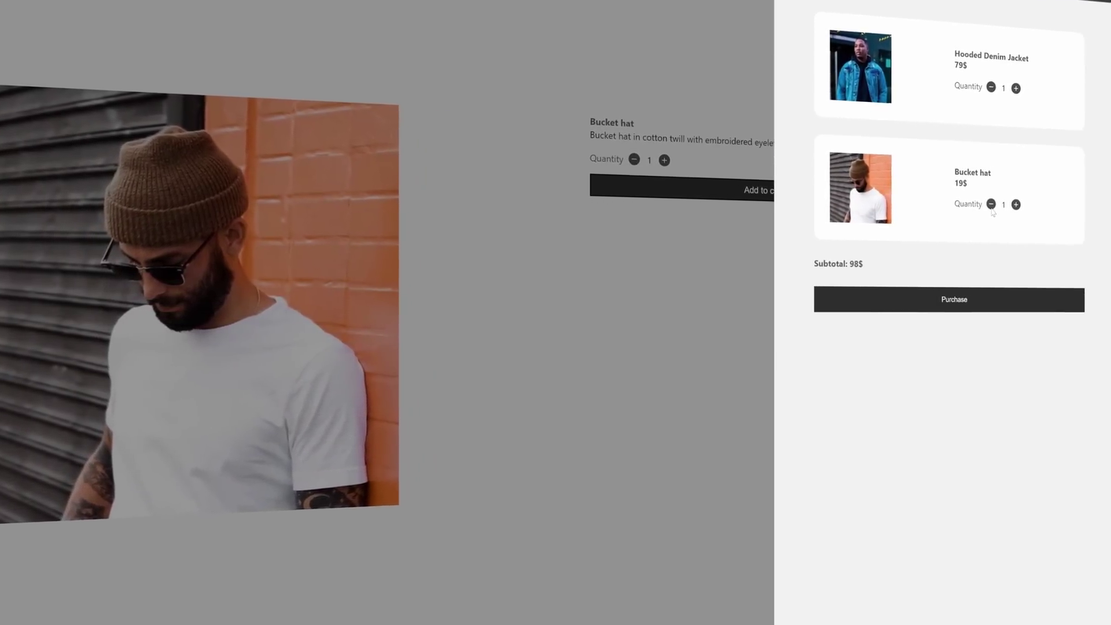
pyautogui.click(988, 209)
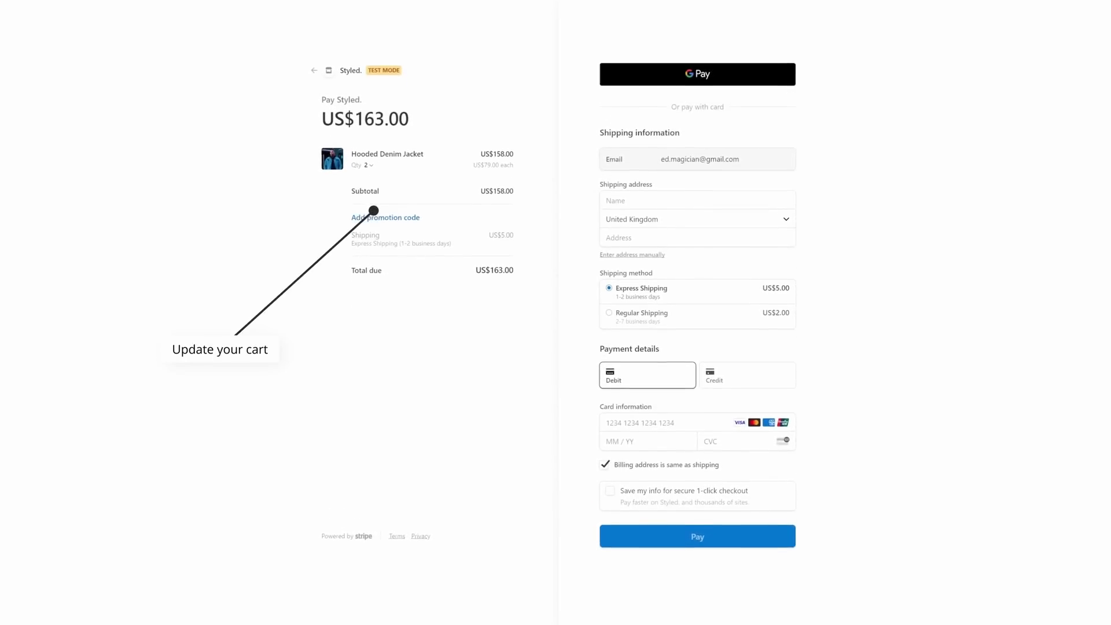
pyautogui.click(367, 166)
pyautogui.click(589, 327)
pyautogui.click(581, 373)
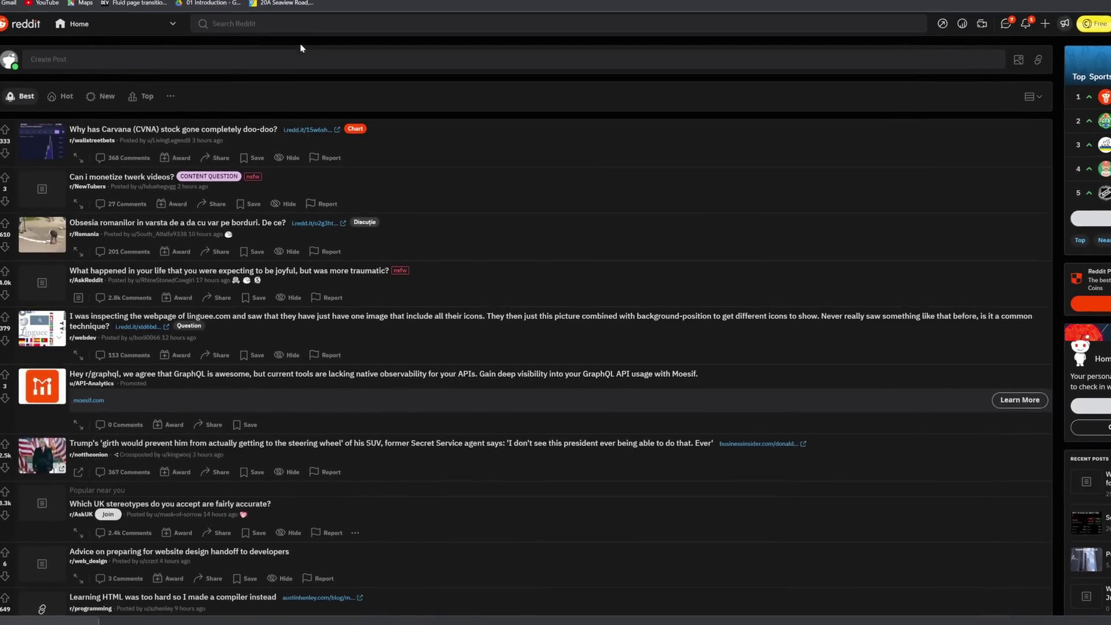
# - Search Reddit for 'wallstr' and open the wallstreetbets suggestion
pyautogui.click(300, 23)
pyautogui.write('wallst')
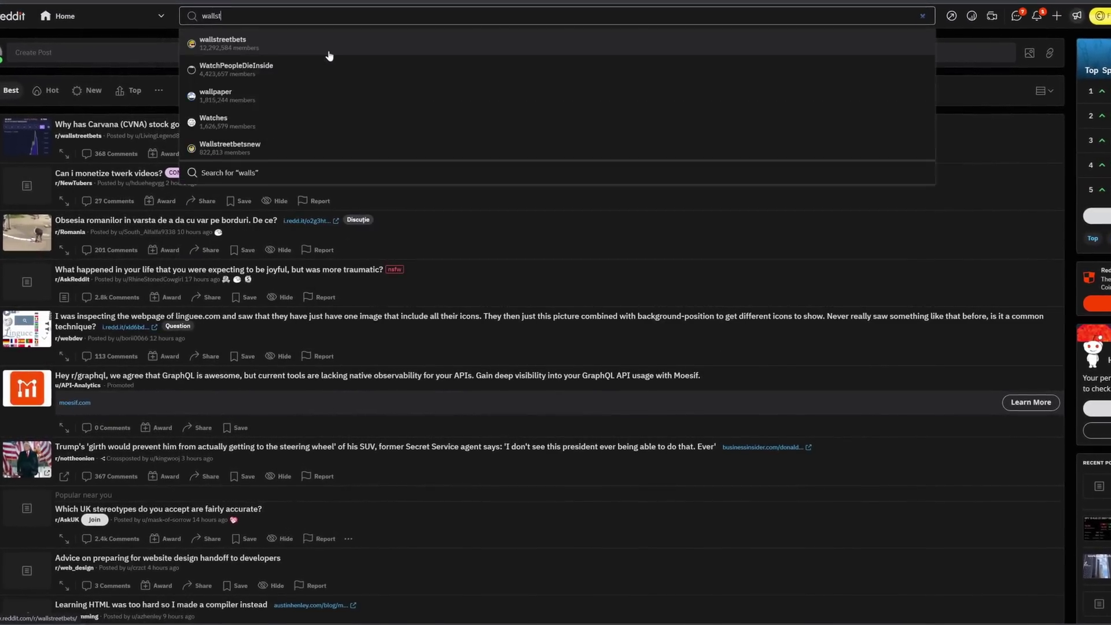
pyautogui.write('r')
pyautogui.click(277, 44)
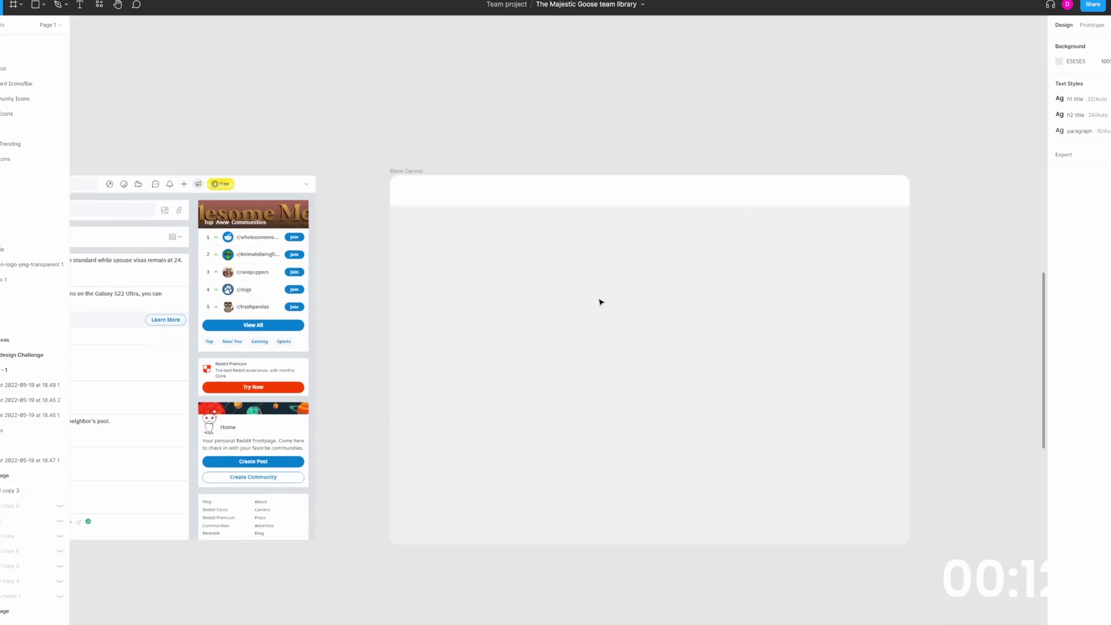
# - Add a layout grid to Blank Canvas, colour it blue and switch its type to Columns
pyautogui.hscroll(-3, 600, 302)
pyautogui.hscroll(-5, 406, 327)
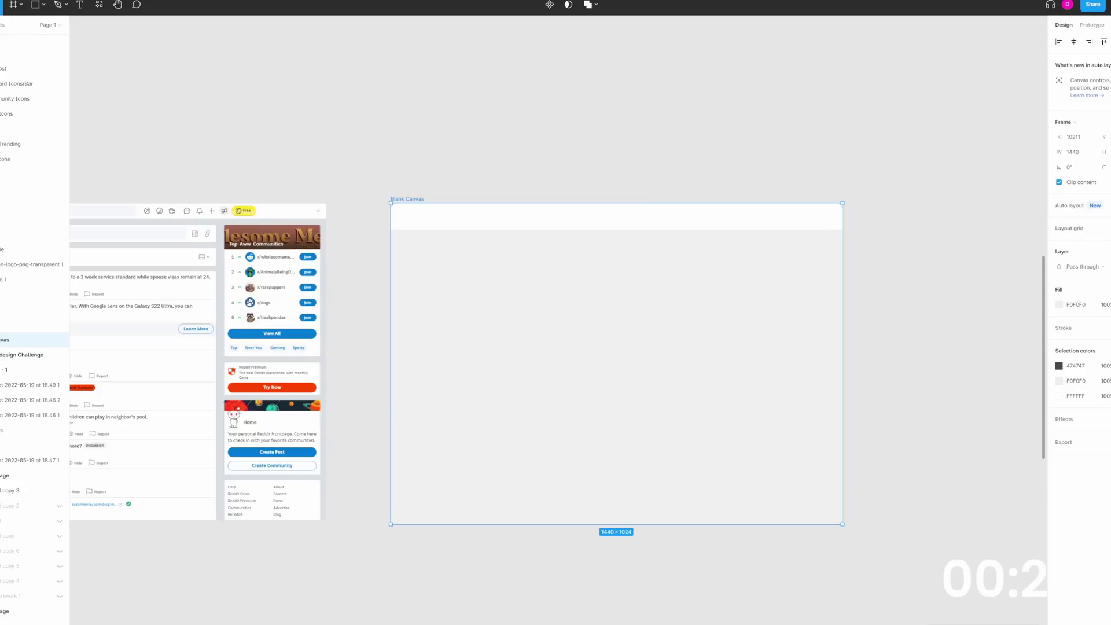
pyautogui.click(1108, 227)
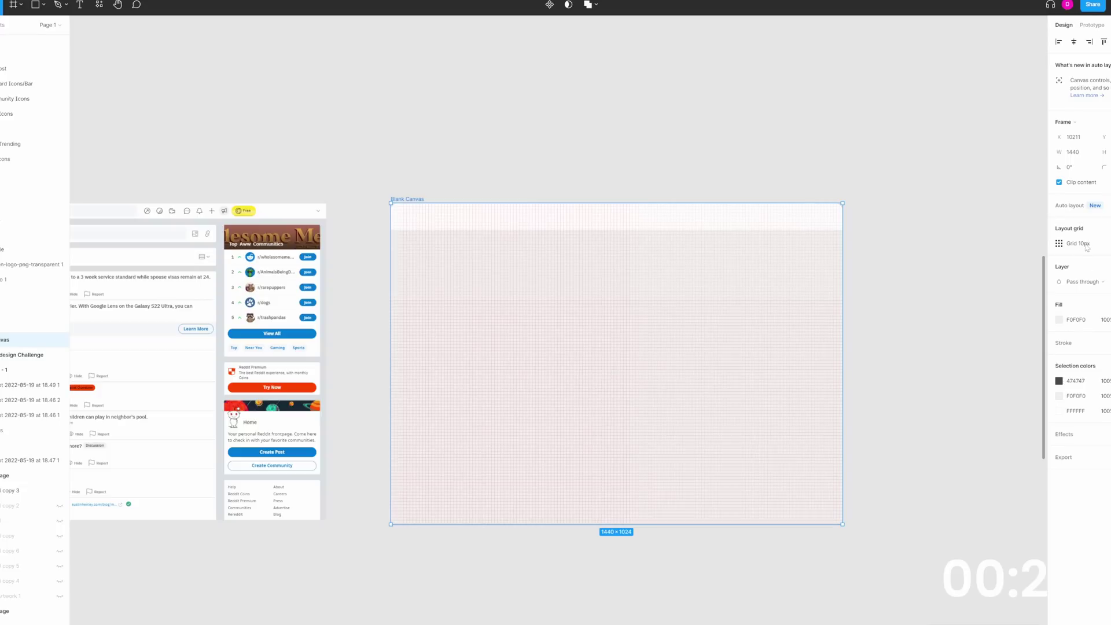
pyautogui.click(1058, 243)
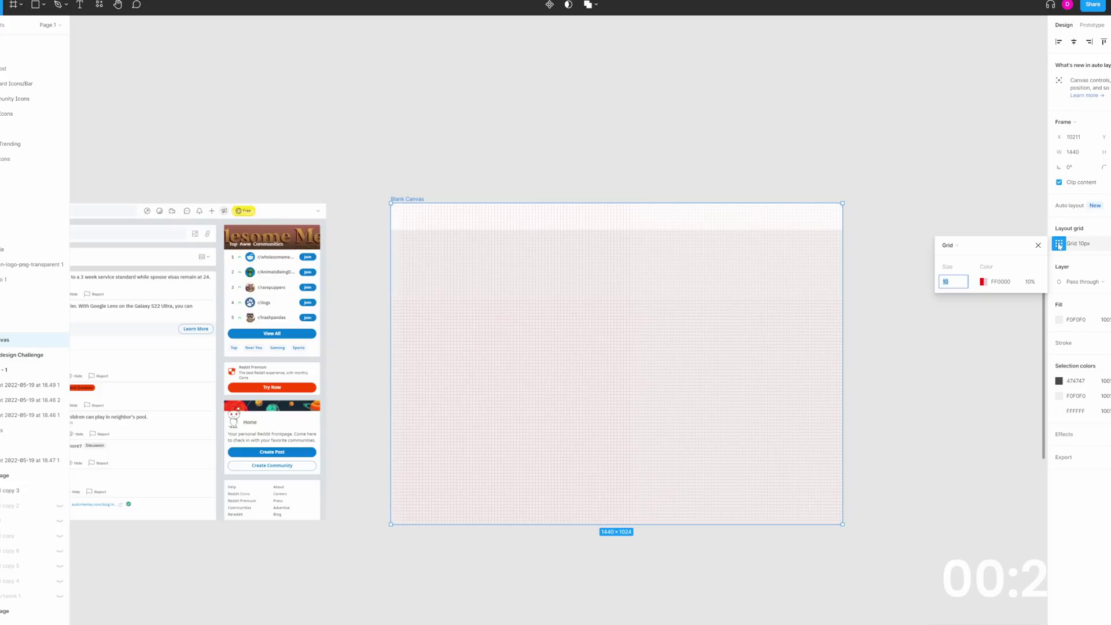
pyautogui.click(983, 282)
pyautogui.click(895, 417)
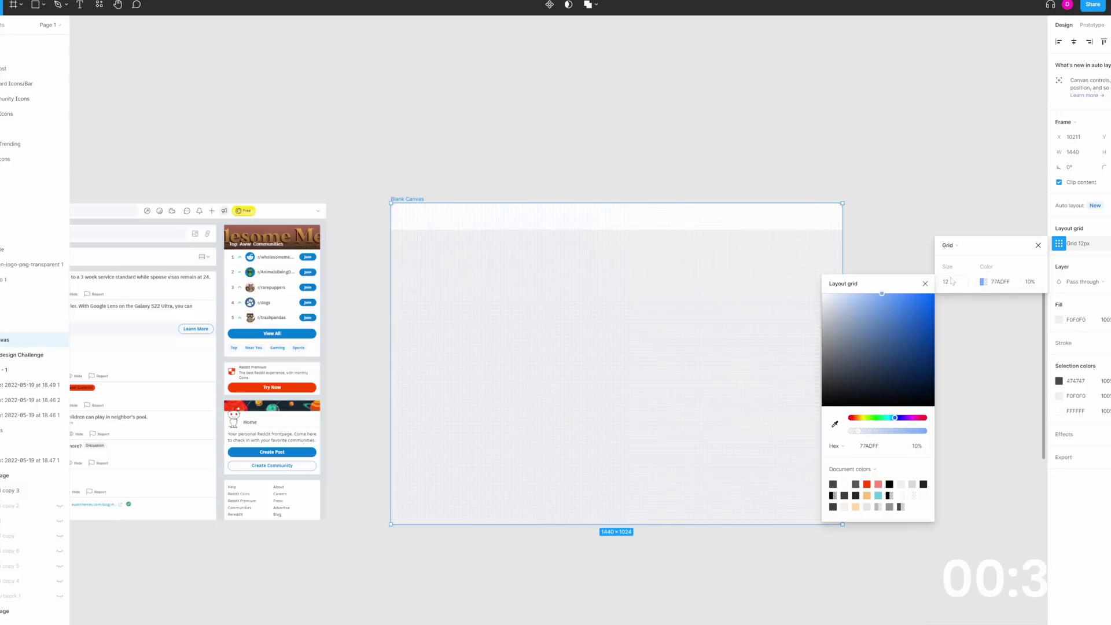
pyautogui.click(965, 258)
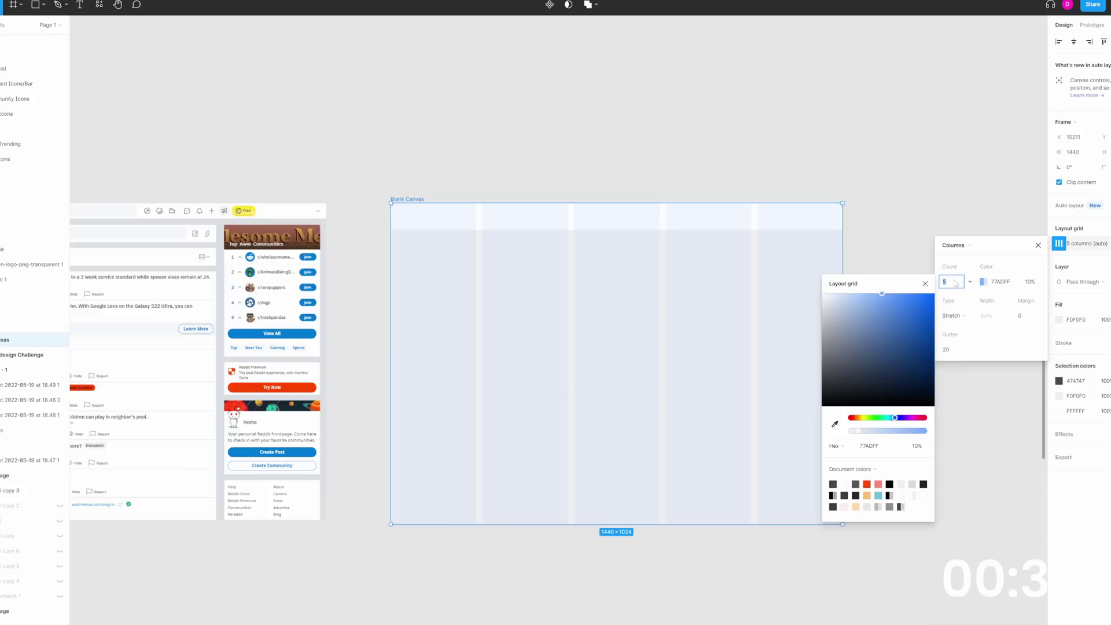
pyautogui.click(966, 191)
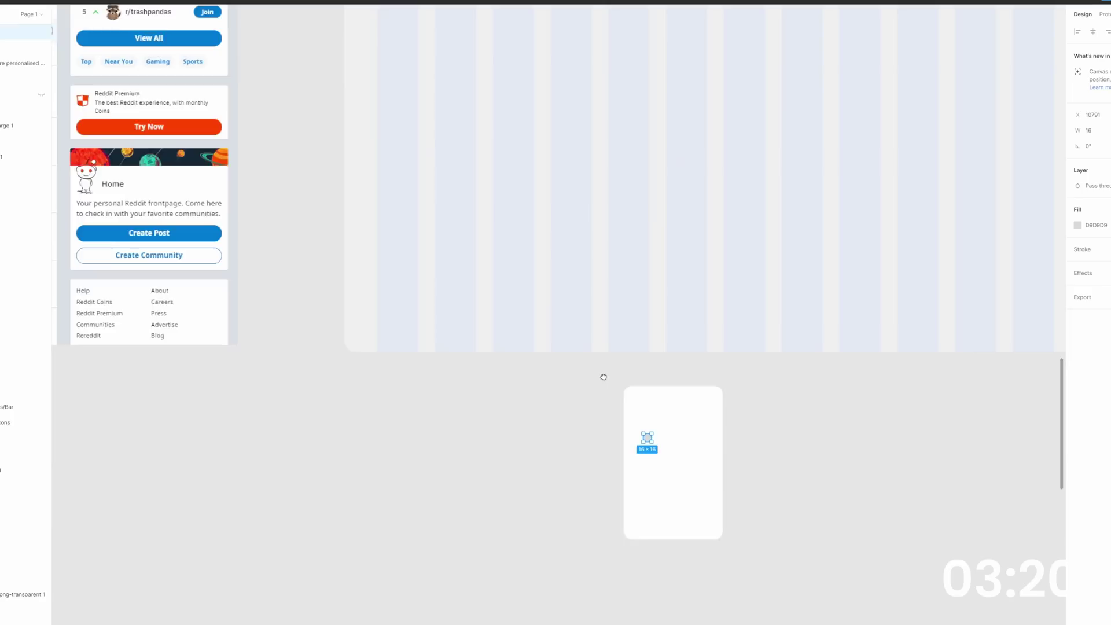
# - Drag the white card frame into Blank Canvas and settle it in the left column
pyautogui.scroll(-3, 598, 466)
pyautogui.moveTo(670, 569); pyautogui.dragTo(497, 237)
pyautogui.hscroll(-5, 604, 211)
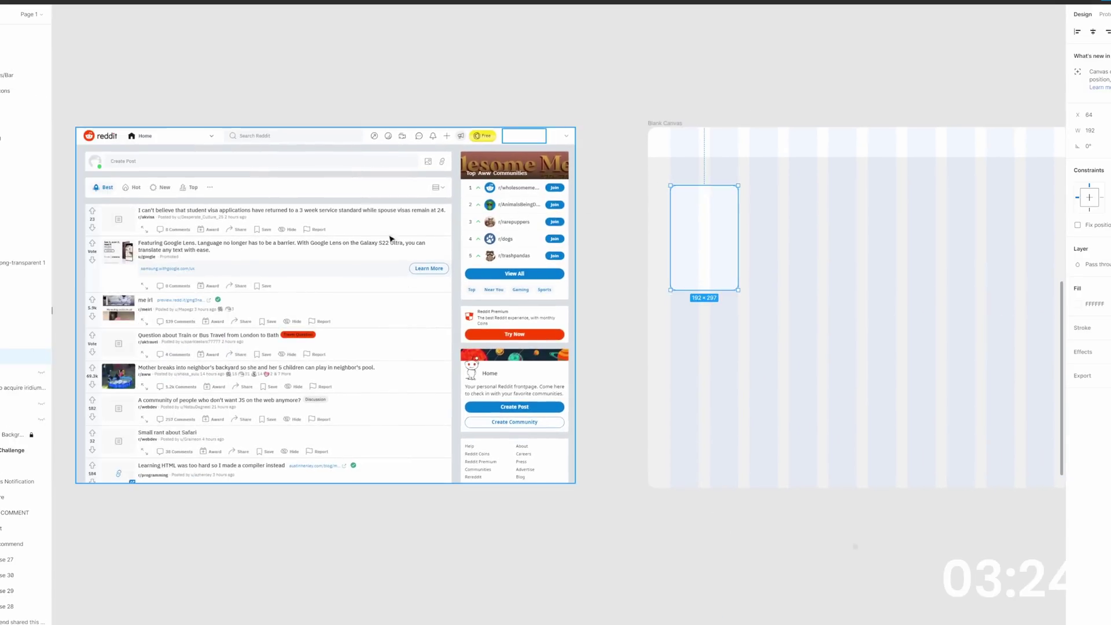
pyautogui.scroll(2, 541, 298)
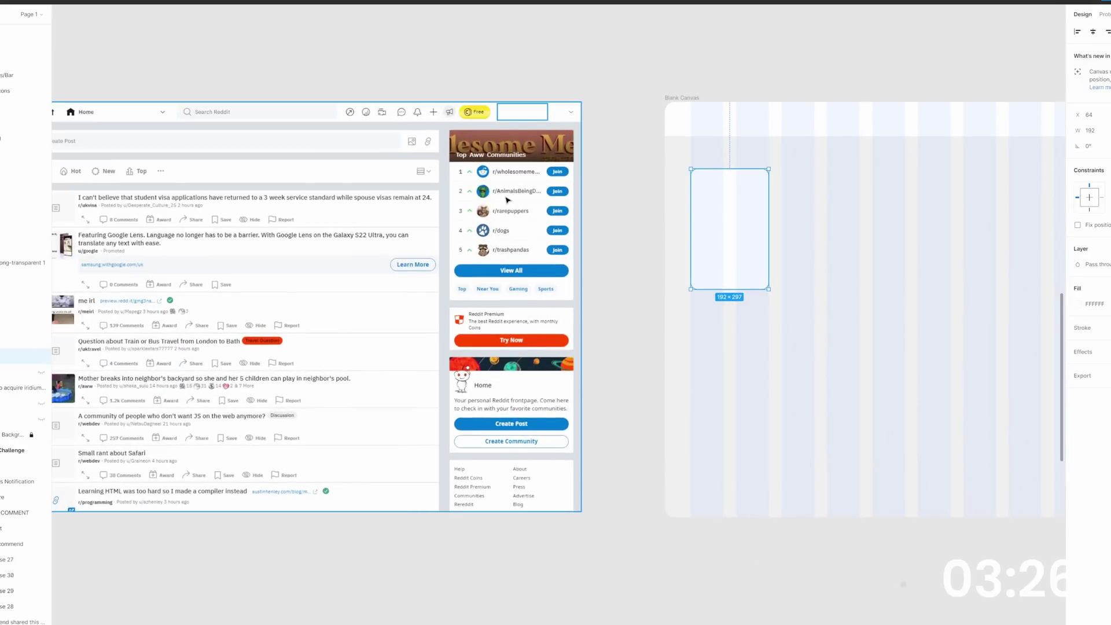
pyautogui.moveTo(734, 229)
pyautogui.mouseDown()
pyautogui.moveTo(758, 198)
pyautogui.moveTo(736, 231)
pyautogui.moveTo(741, 241)
pyautogui.moveTo(752, 232)
pyautogui.moveTo(733, 233)
pyautogui.mouseUp()
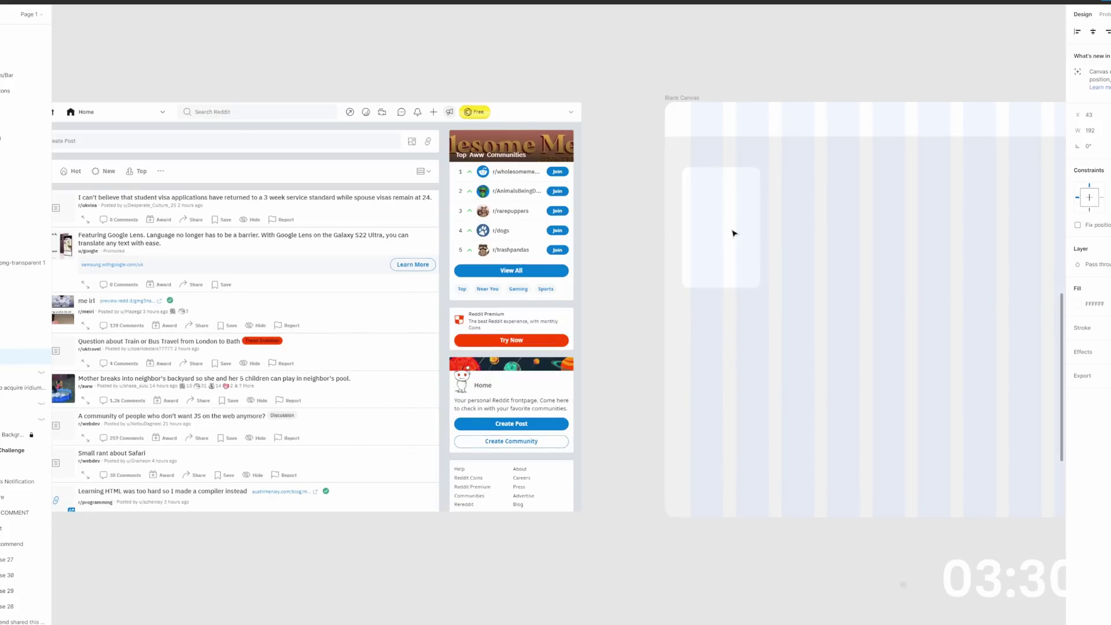
pyautogui.moveTo(798, 299); pyautogui.dragTo(728, 371)
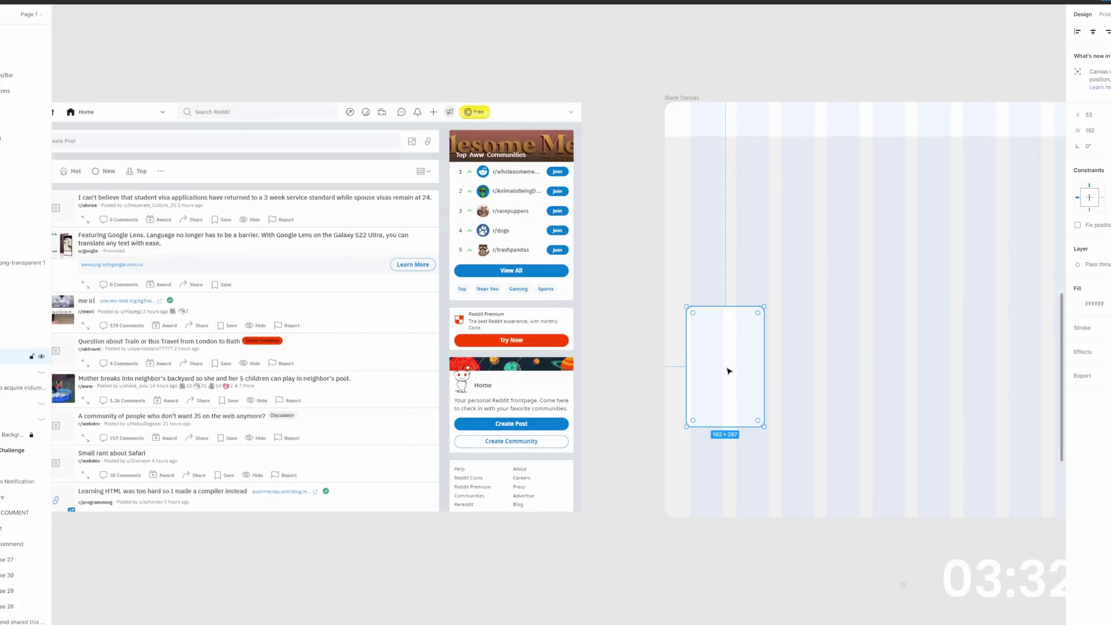
pyautogui.hscroll(-3, 279, 347)
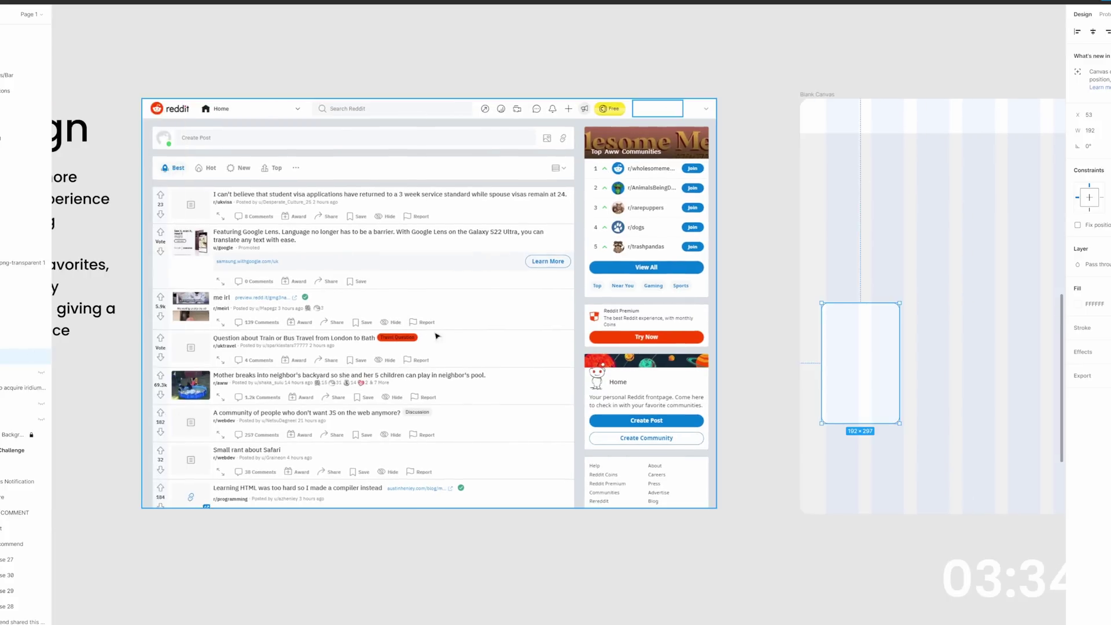
pyautogui.hscroll(5, 615, 287)
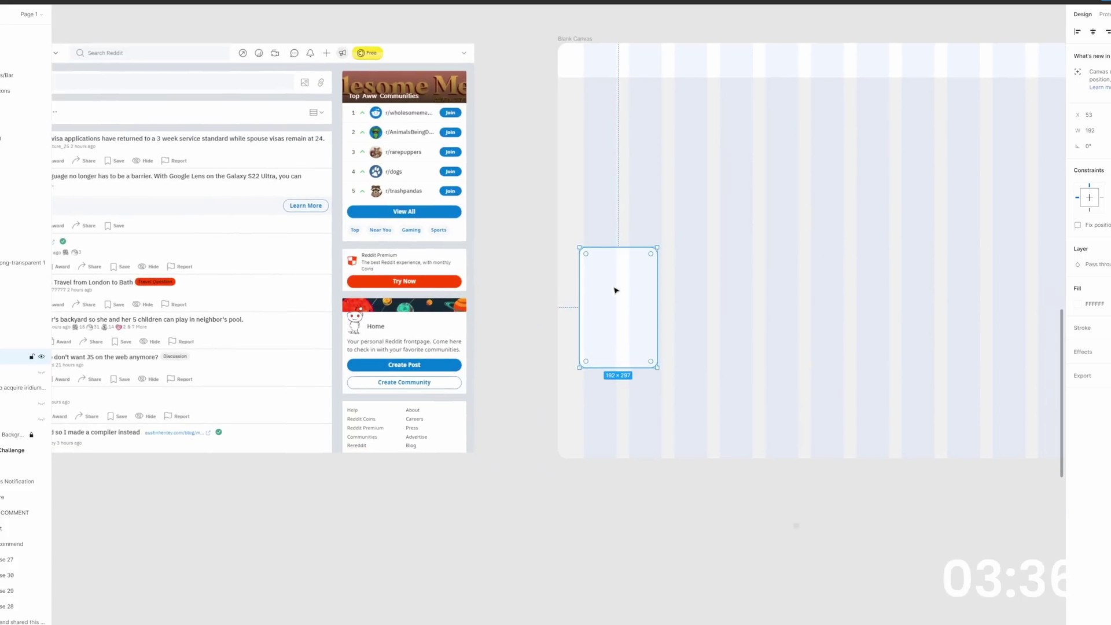
pyautogui.moveTo(614, 288); pyautogui.dragTo(629, 208)
pyautogui.hscroll(4, 665, 299)
pyautogui.moveTo(456, 255); pyautogui.dragTo(451, 309)
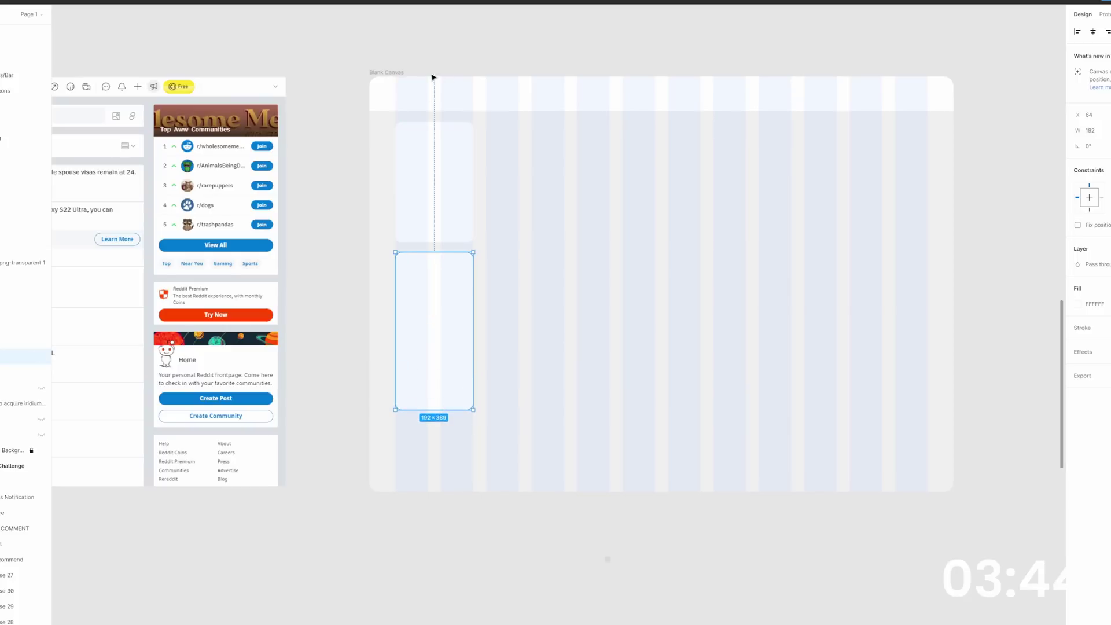
# - Copy the side card into two right-column slots and copy the post card downward
pyautogui.moveTo(435, 323); pyautogui.dragTo(878, 203)
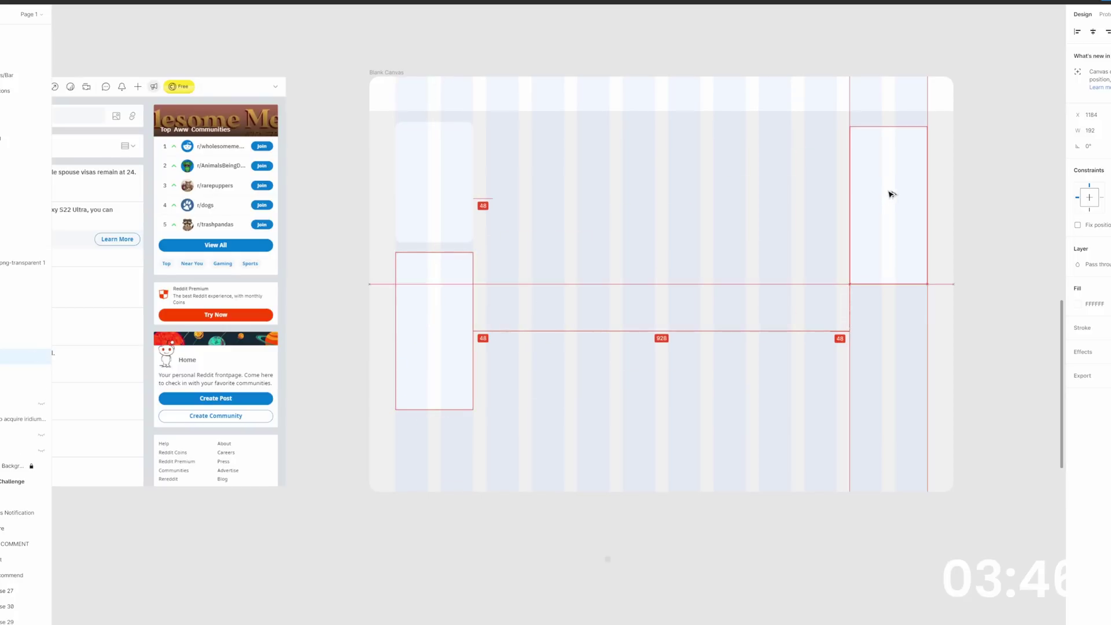
pyautogui.moveTo(891, 194); pyautogui.dragTo(897, 384)
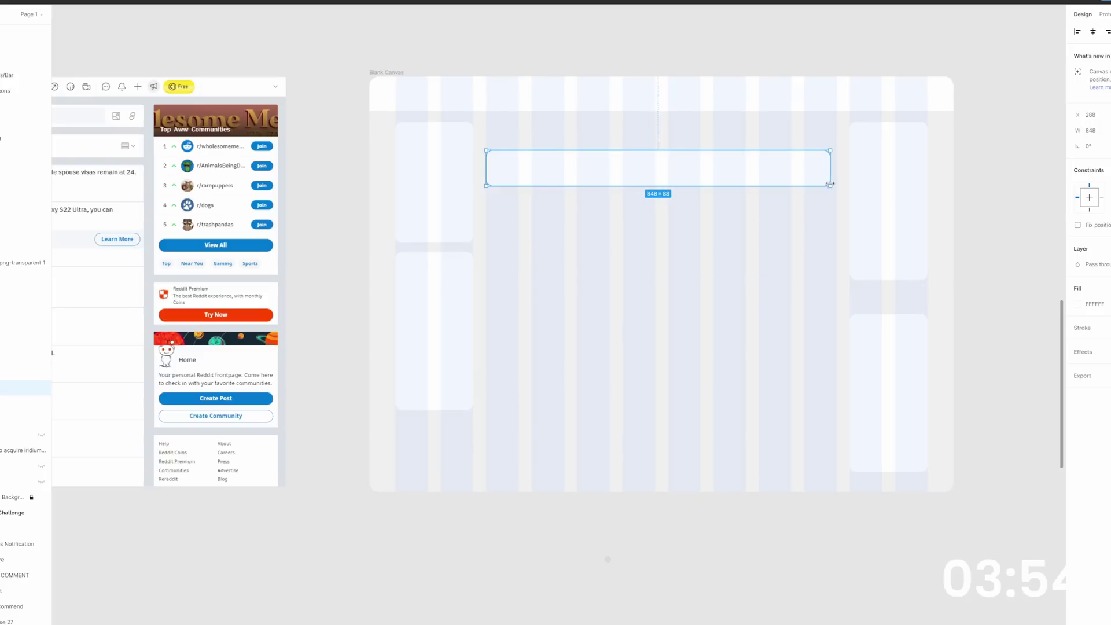
pyautogui.keyDown('alt'); pyautogui.moveTo(756, 177); pyautogui.dragTo(756, 351); pyautogui.keyUp('alt')
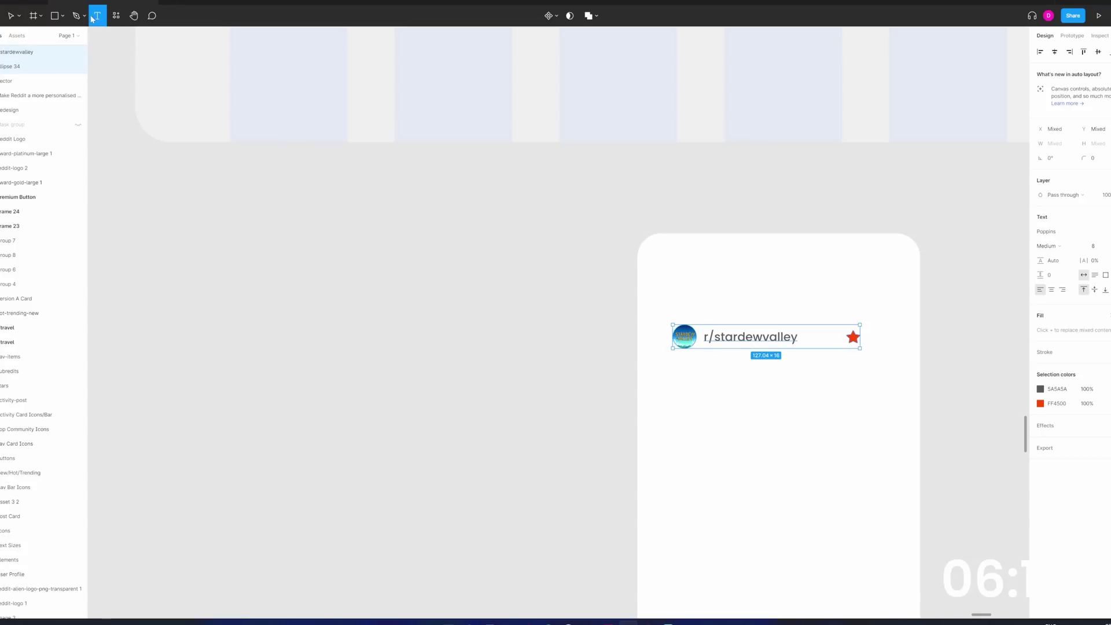
# - Make the Favourites heading grey 555555 and align it with the avatar's left edge
pyautogui.click(684, 270)
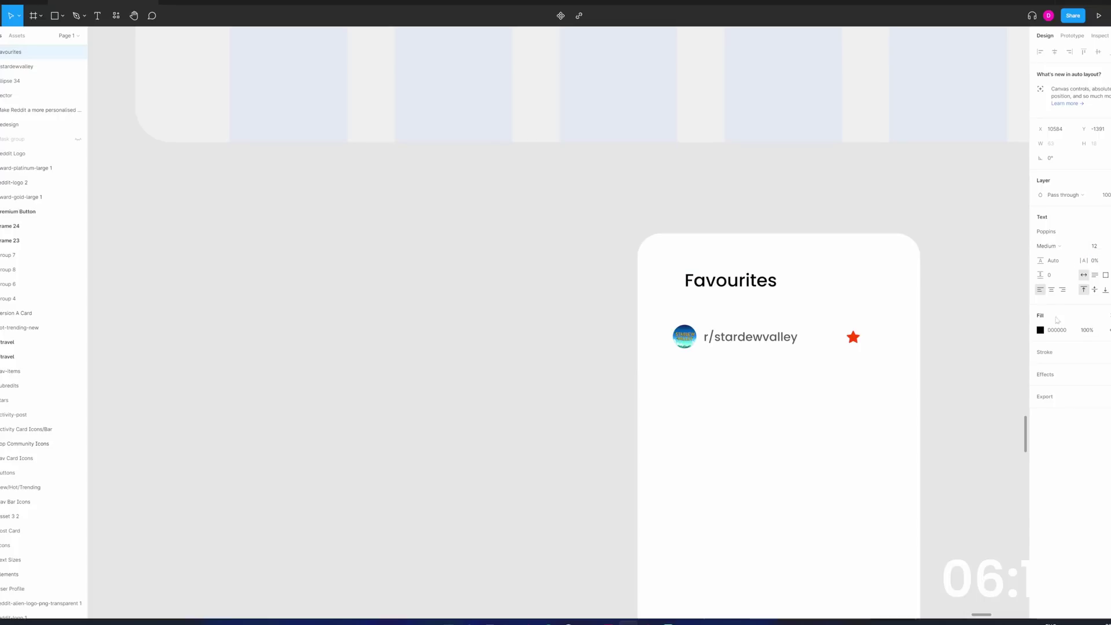
pyautogui.click(1040, 330)
pyautogui.click(953, 524)
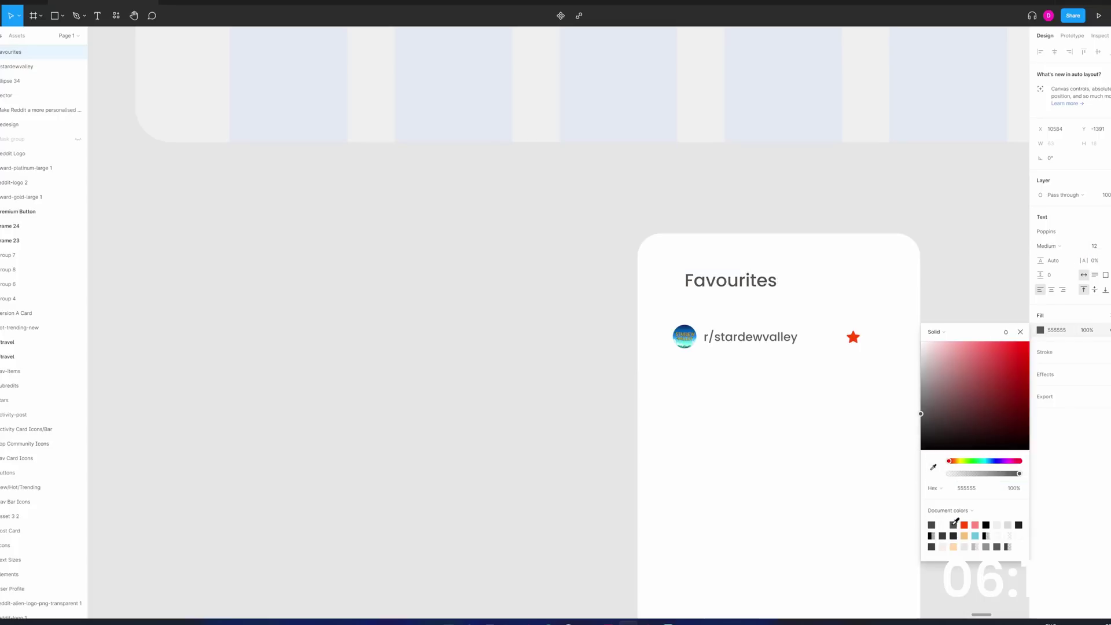
pyautogui.scroll(-3, 913, 303)
pyautogui.click(836, 295)
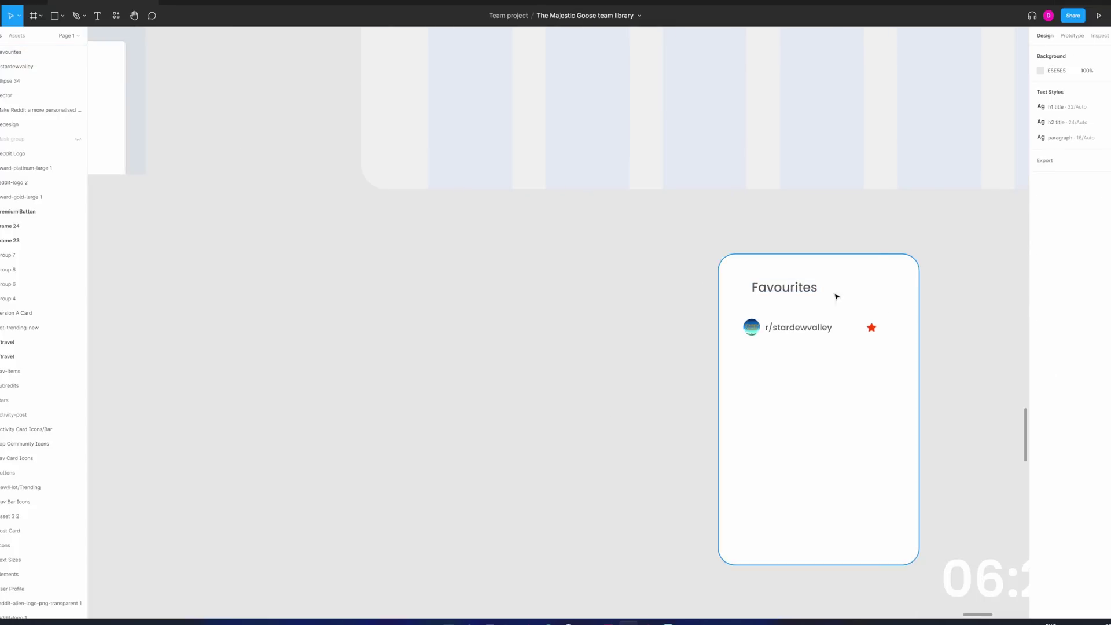
pyautogui.moveTo(789, 290)
pyautogui.mouseDown()
pyautogui.moveTo(768, 292)
pyautogui.moveTo(776, 297)
pyautogui.mouseUp()
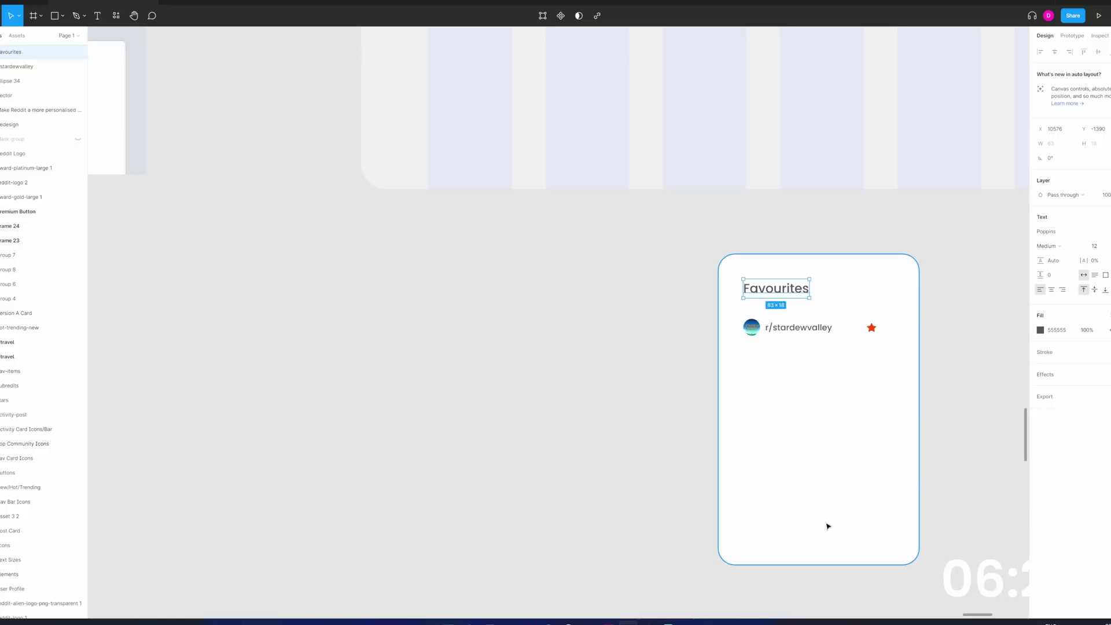
pyautogui.click(971, 419)
# - Shift the card up and left, then undo the heading's move
pyautogui.click(850, 397)
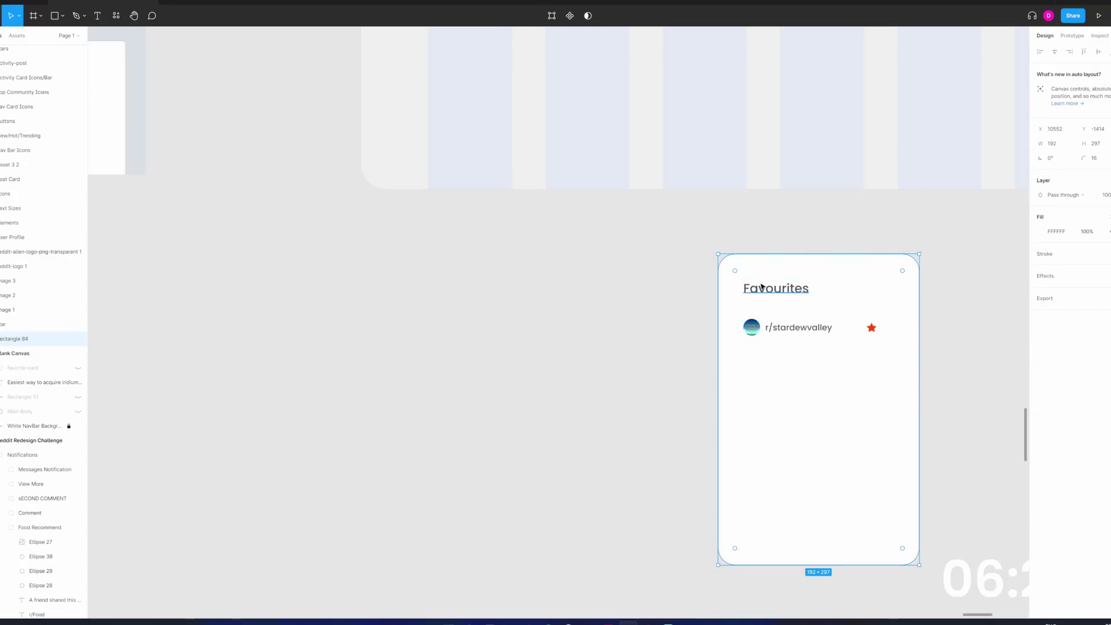
pyautogui.scroll(2, 765, 283)
pyautogui.scroll(2, 766, 282)
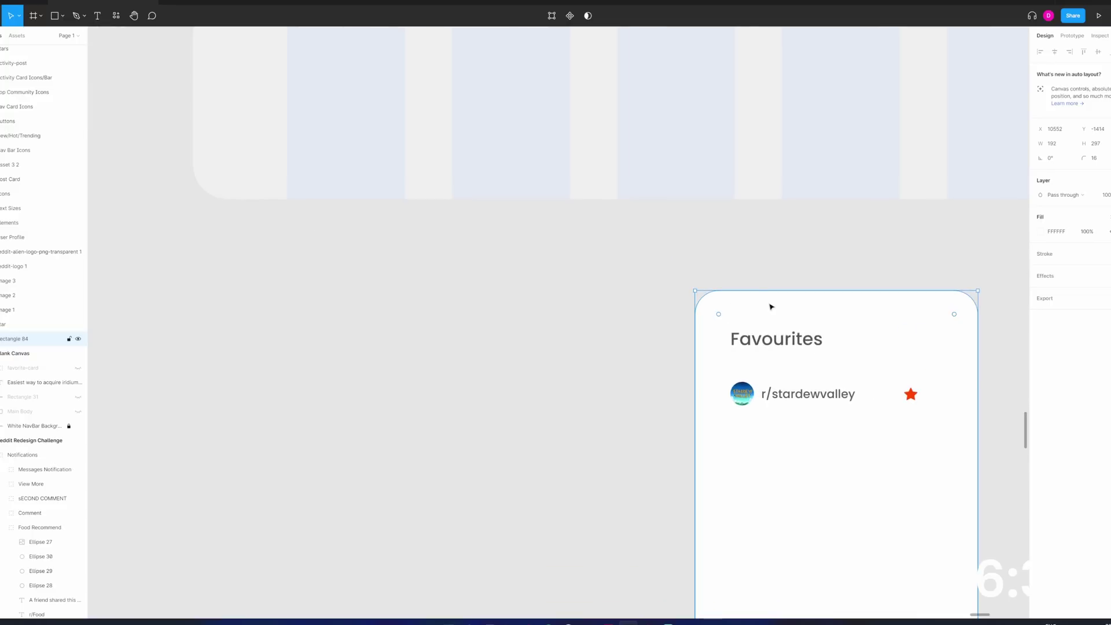
pyautogui.moveTo(780, 339); pyautogui.dragTo(716, 289)
pyautogui.click(770, 338)
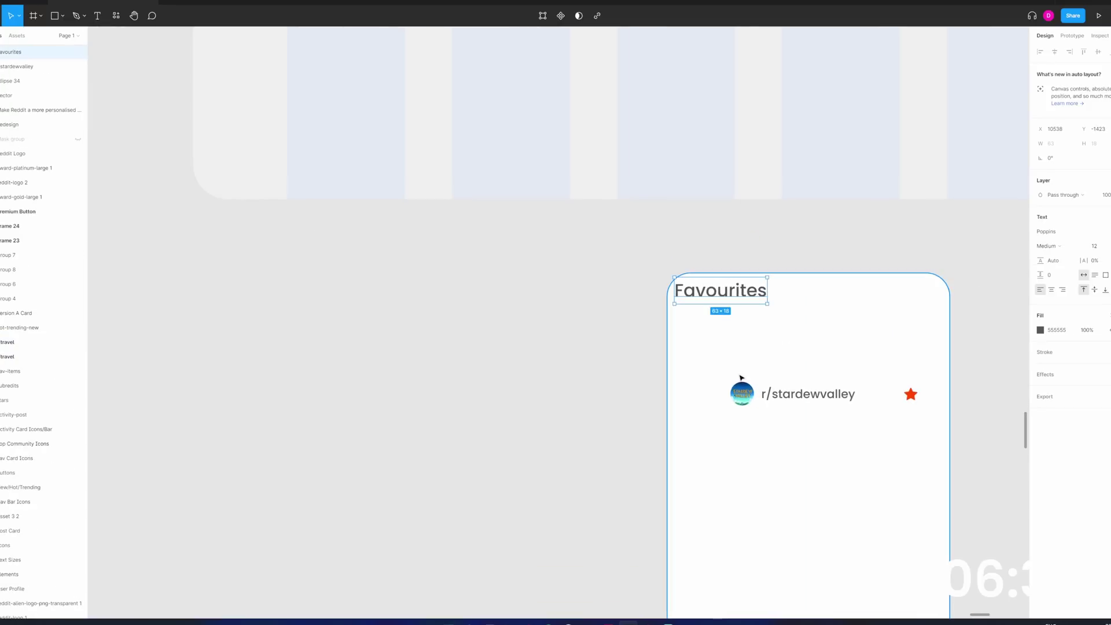
pyautogui.hotkey('ctrl', 'z')
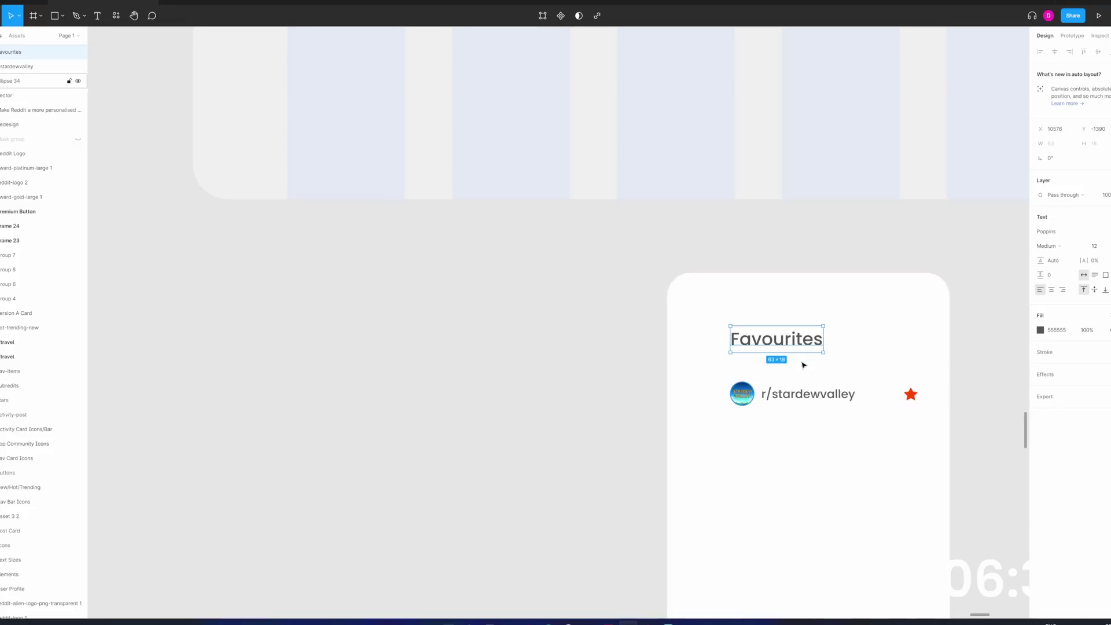
# - Add a thick border to the card as a padding guide and move Favourites toward its edge
pyautogui.click(701, 347)
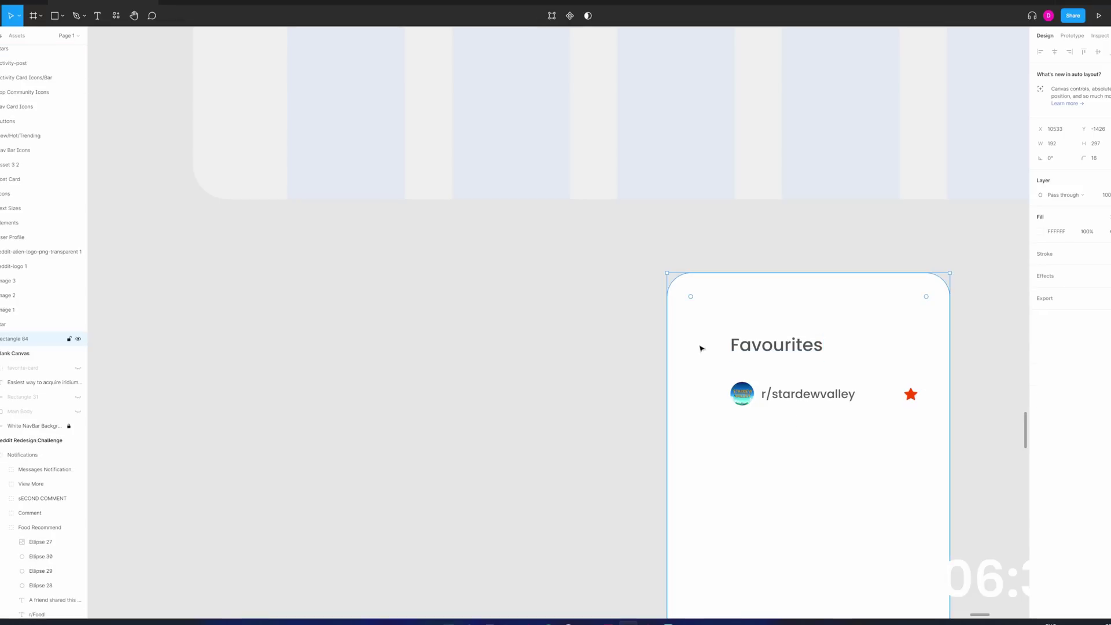
pyautogui.scroll(-2, 752, 405)
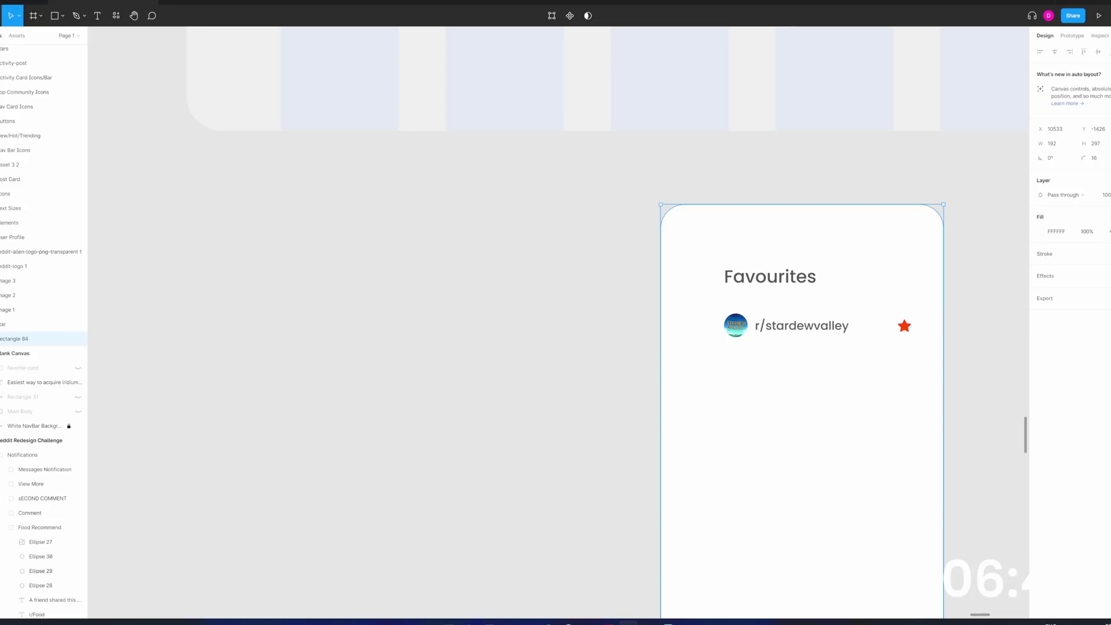
pyautogui.click(1108, 253)
pyautogui.moveTo(1082, 282); pyautogui.dragTo(1087, 285)
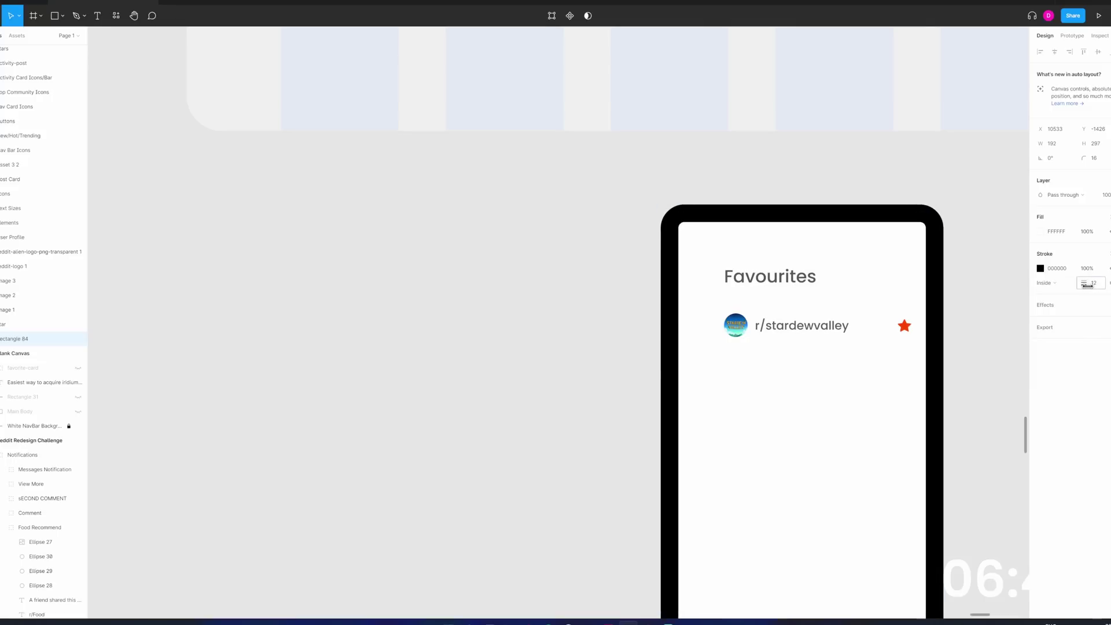
pyautogui.click(781, 276)
pyautogui.moveTo(781, 277); pyautogui.dragTo(703, 199)
pyautogui.scroll(3, 727, 286)
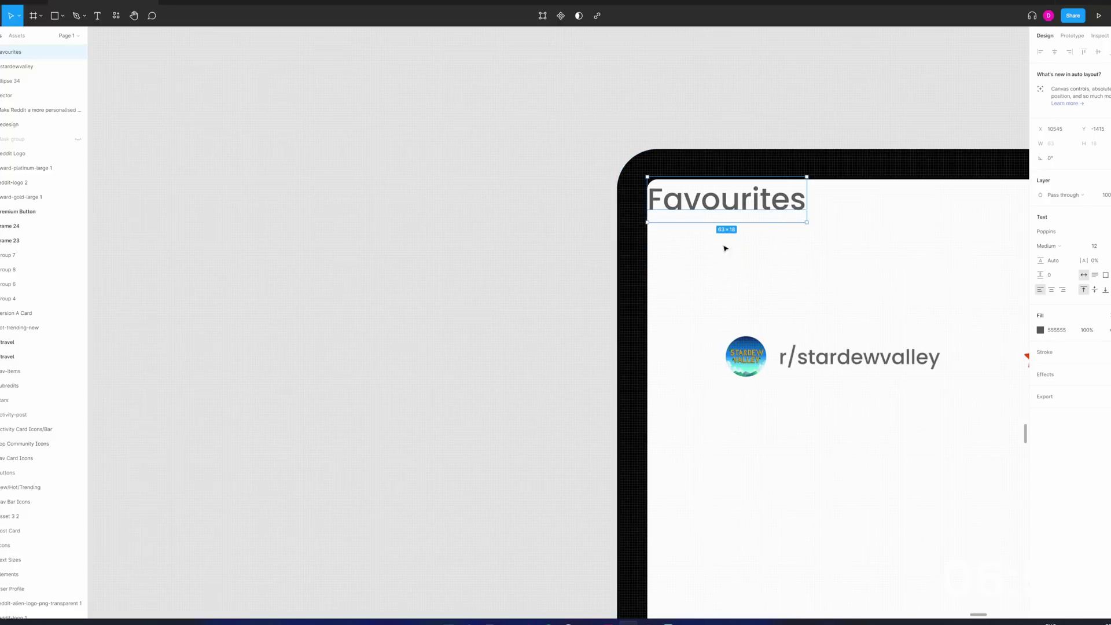
# - Toggle the card's border off and on again, setting its weight to 16
pyautogui.click(734, 266)
pyautogui.scroll(-4, 735, 265)
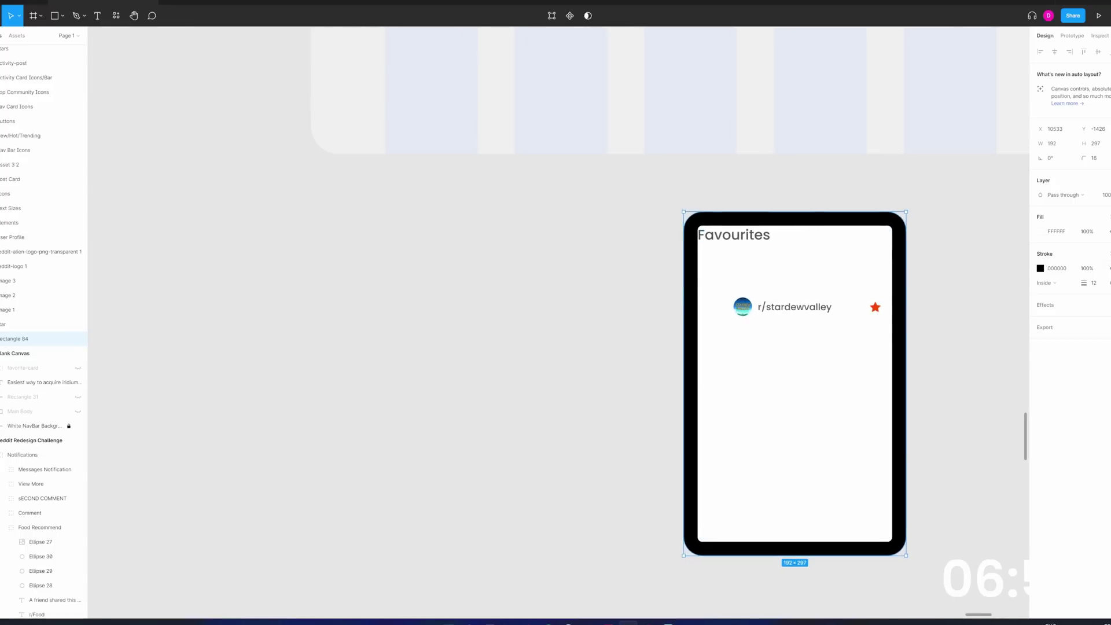
pyautogui.click(1108, 268)
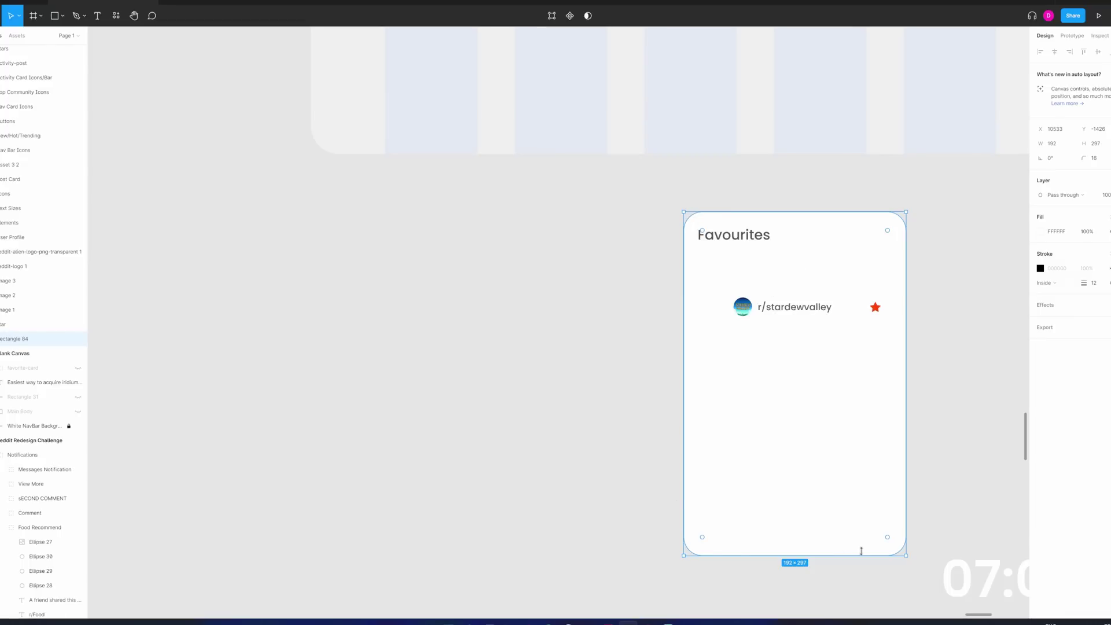
pyautogui.scroll(2, 789, 215)
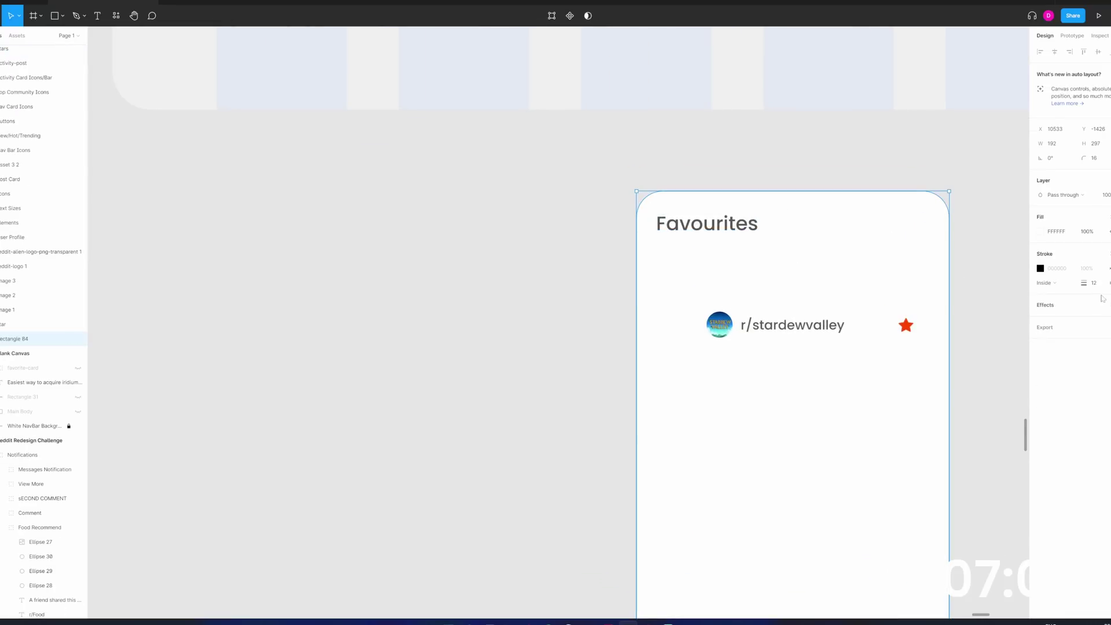
pyautogui.click(1108, 267)
pyautogui.moveTo(1083, 283)
pyautogui.mouseDown()
pyautogui.moveTo(1065, 265)
pyautogui.moveTo(1091, 271)
pyautogui.mouseUp()
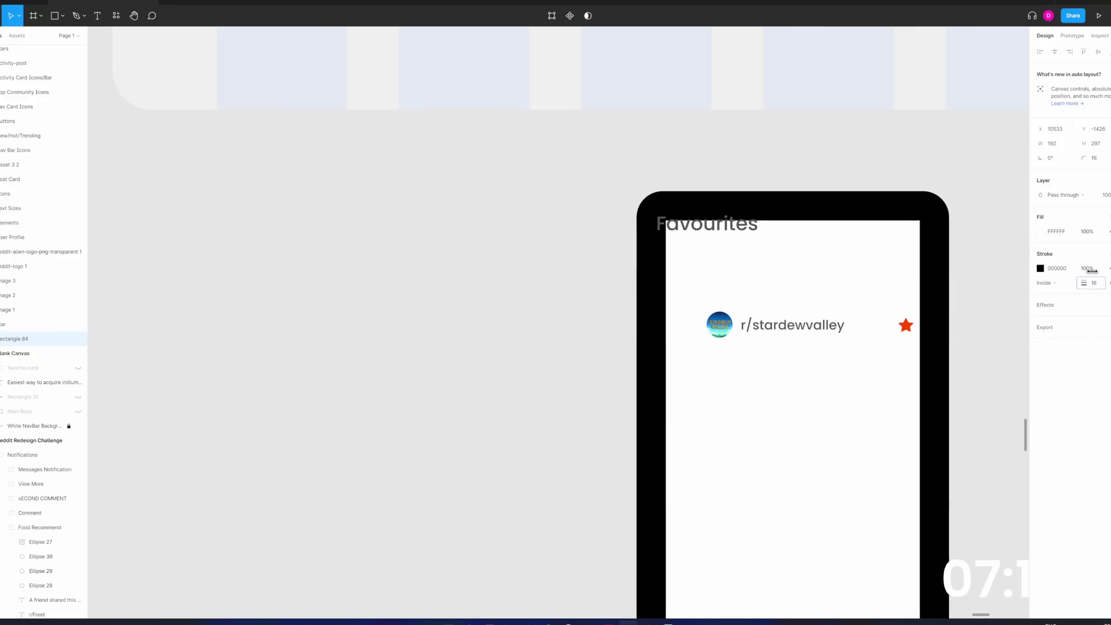
# - Place Favourites inside the border's inner corner, nudge it one unit left, and hide the border
pyautogui.moveTo(703, 228); pyautogui.dragTo(716, 241)
pyautogui.press('Left')
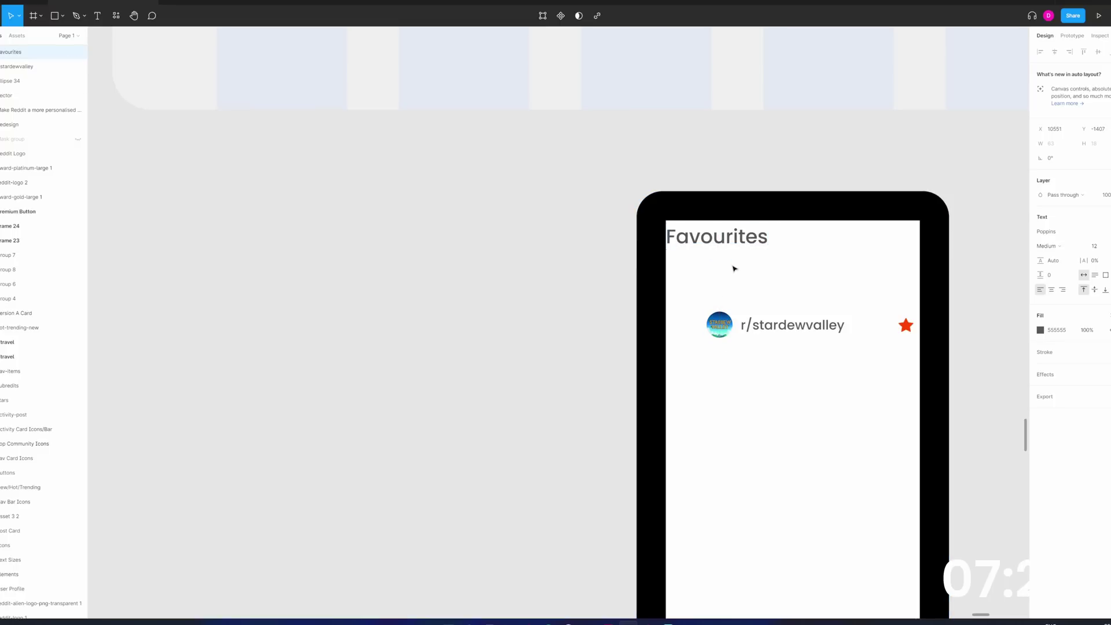
pyautogui.click(646, 299)
pyautogui.click(1108, 268)
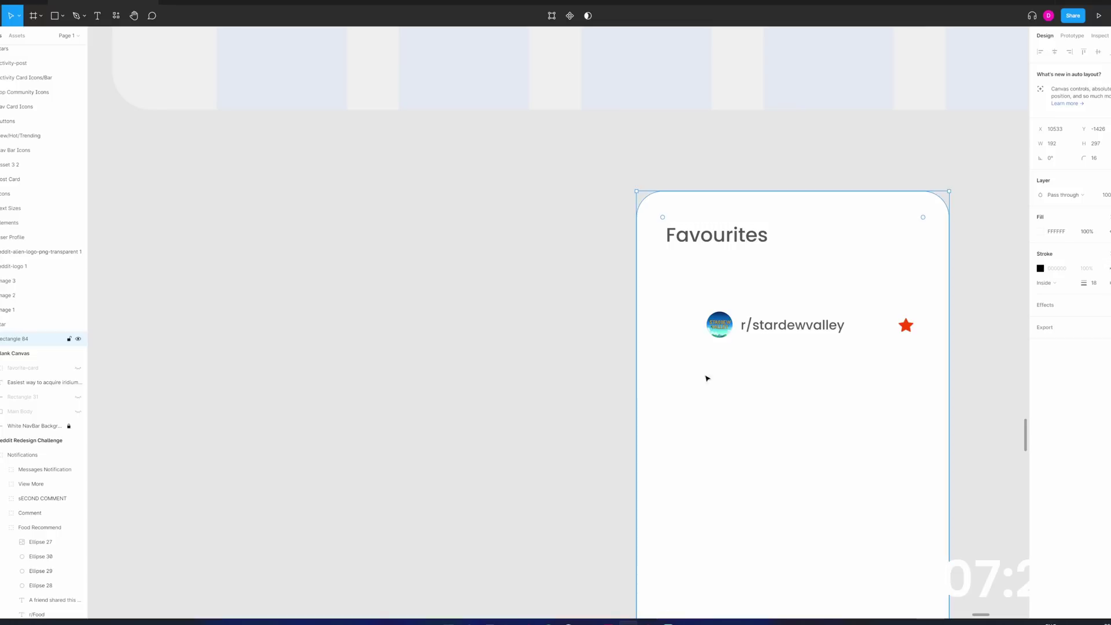
pyautogui.press('Escape')
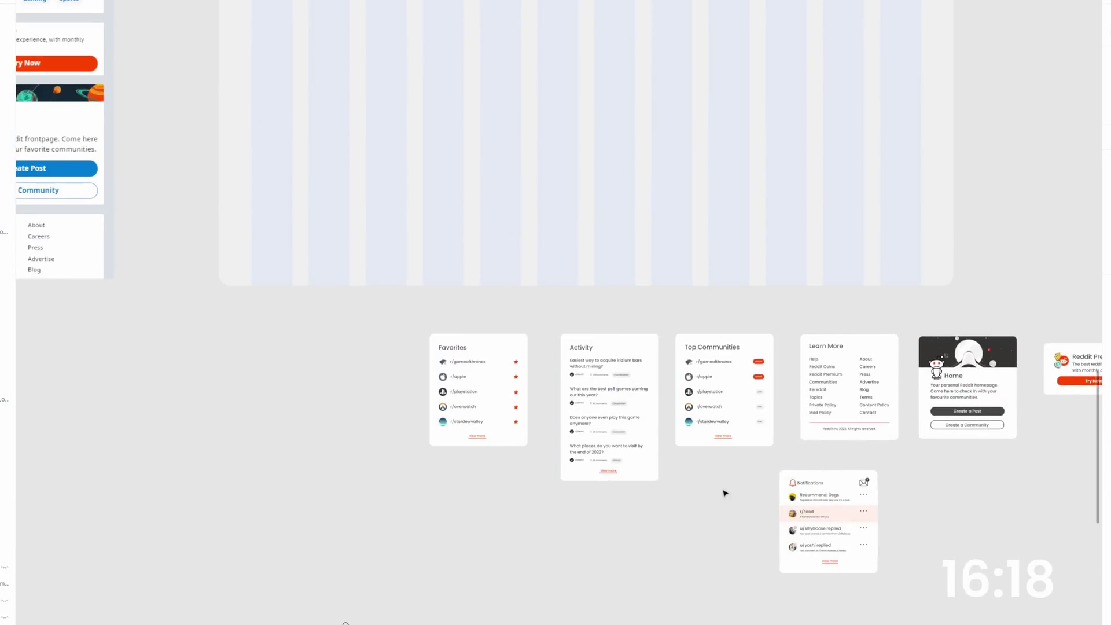
pyautogui.scroll(2, 331, 161)
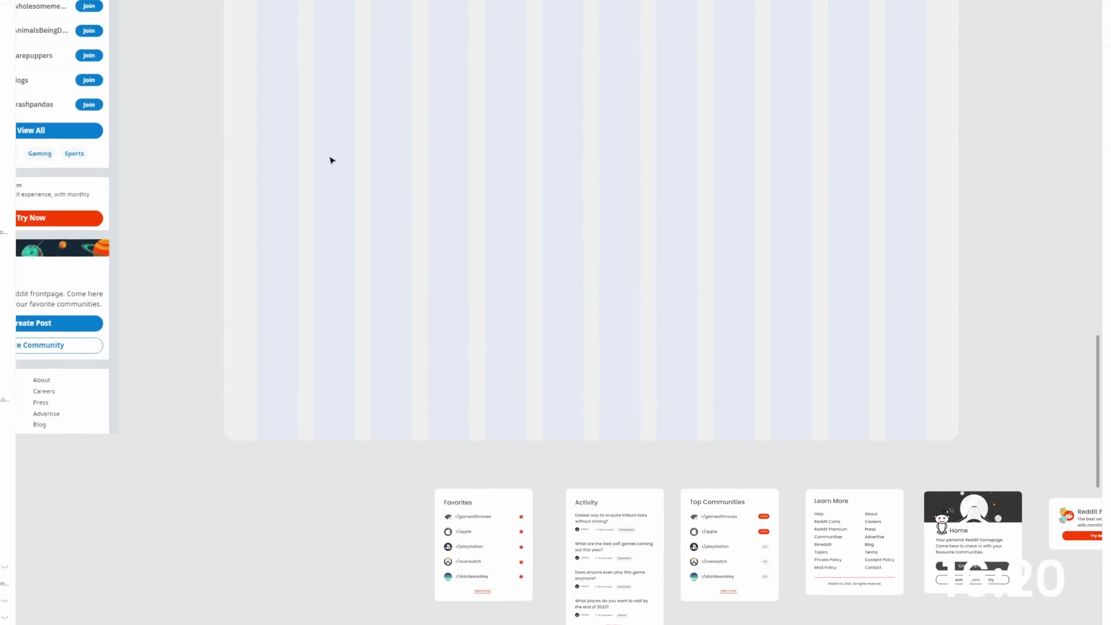
# - Place the Favorites card in the frame's top-left column
pyautogui.scroll(-2, 481, 338)
pyautogui.moveTo(478, 489); pyautogui.dragTo(513, 453)
pyautogui.moveTo(429, 311); pyautogui.dragTo(327, 244)
# - Stack Activity and Top Communities under Favorites, and move Reddit Premium directly under Home
pyautogui.scroll(-3, 368, 225)
pyautogui.hscroll(1, 368, 225)
pyautogui.scroll(-2, 368, 225)
pyautogui.hscroll(1, 368, 225)
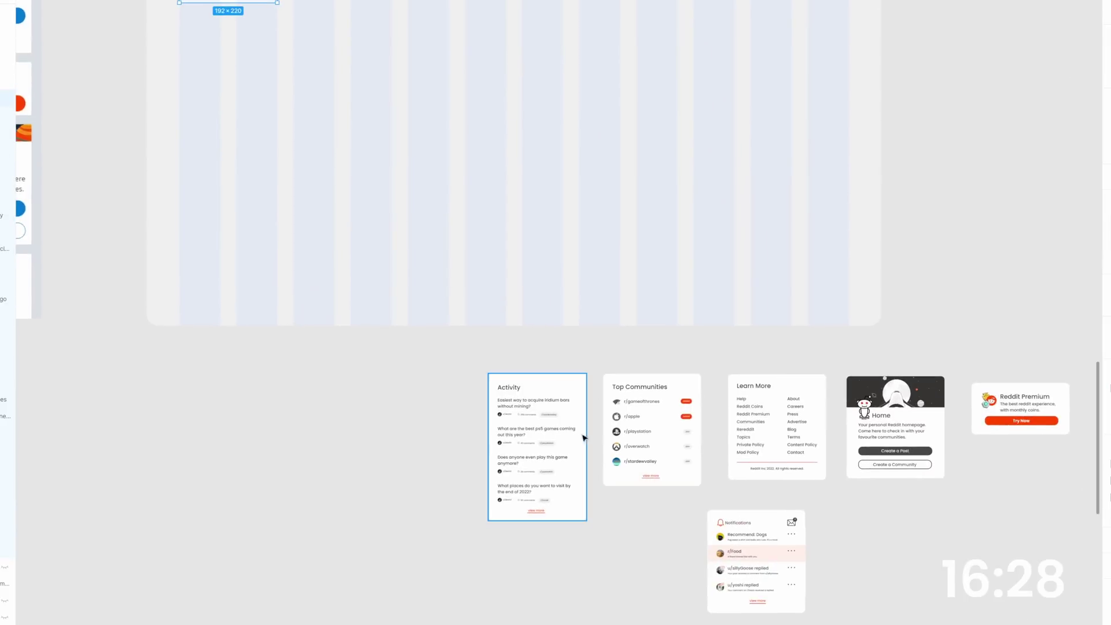
pyautogui.moveTo(532, 378); pyautogui.dragTo(227, 97)
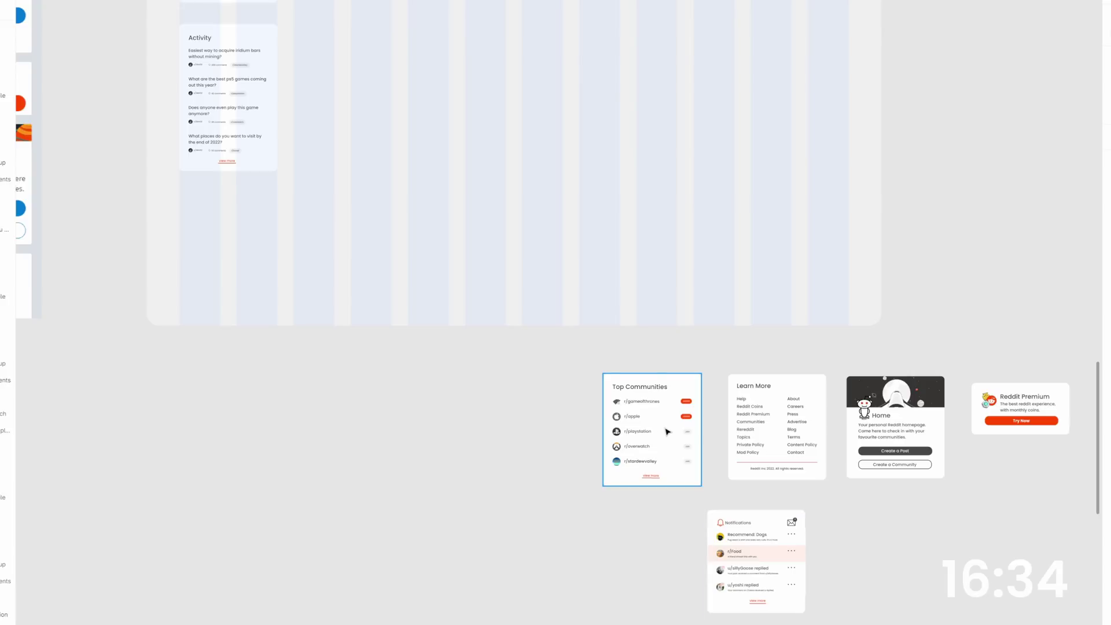
pyautogui.moveTo(666, 431); pyautogui.dragTo(243, 247)
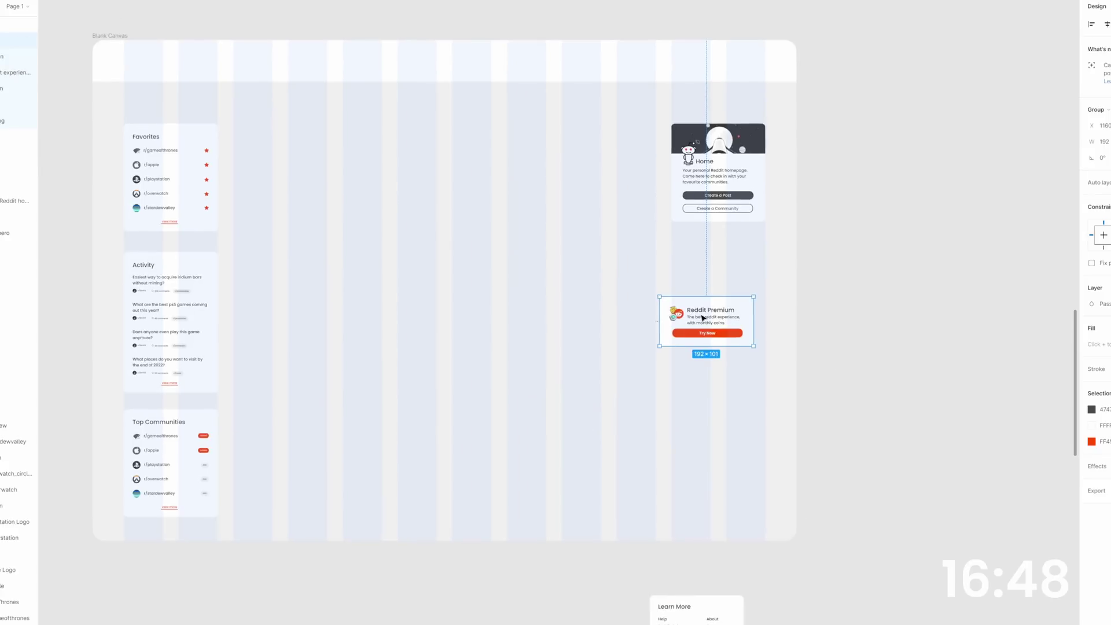
pyautogui.moveTo(703, 318); pyautogui.dragTo(715, 284)
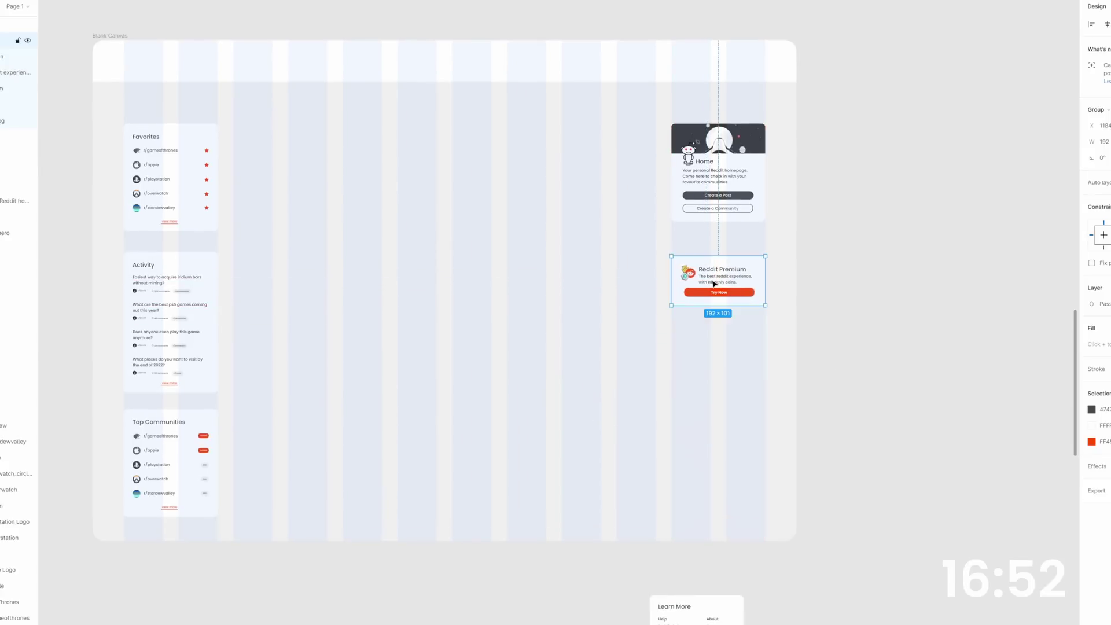
pyautogui.scroll(-6, 704, 295)
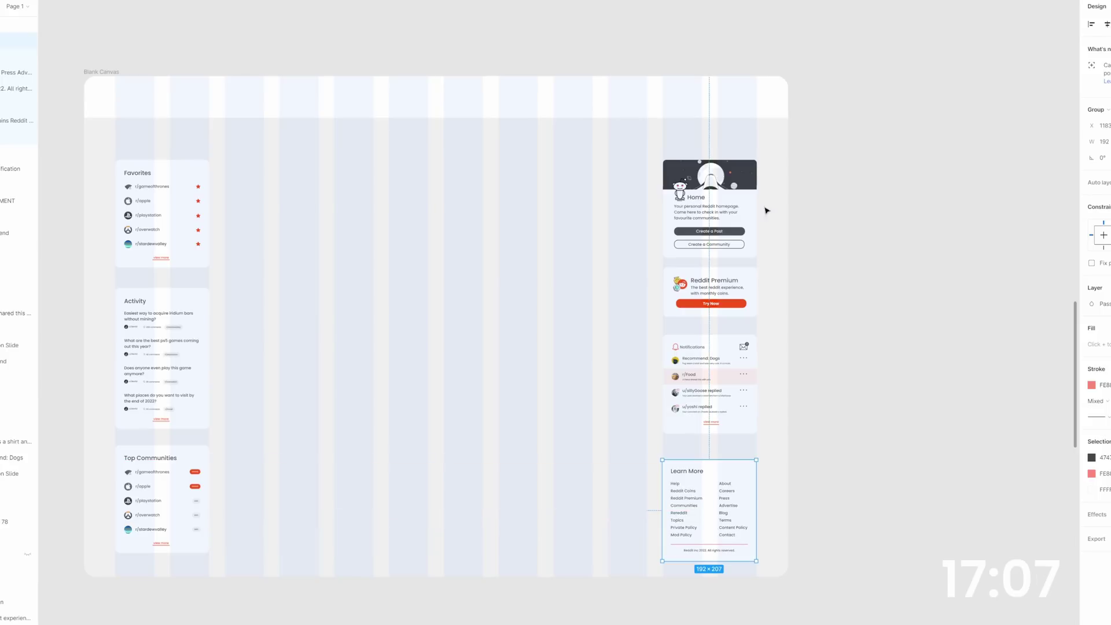
# - Select the Favorites, Activity and Top Communities cards and wrap them in one auto layout
pyautogui.click(857, 472)
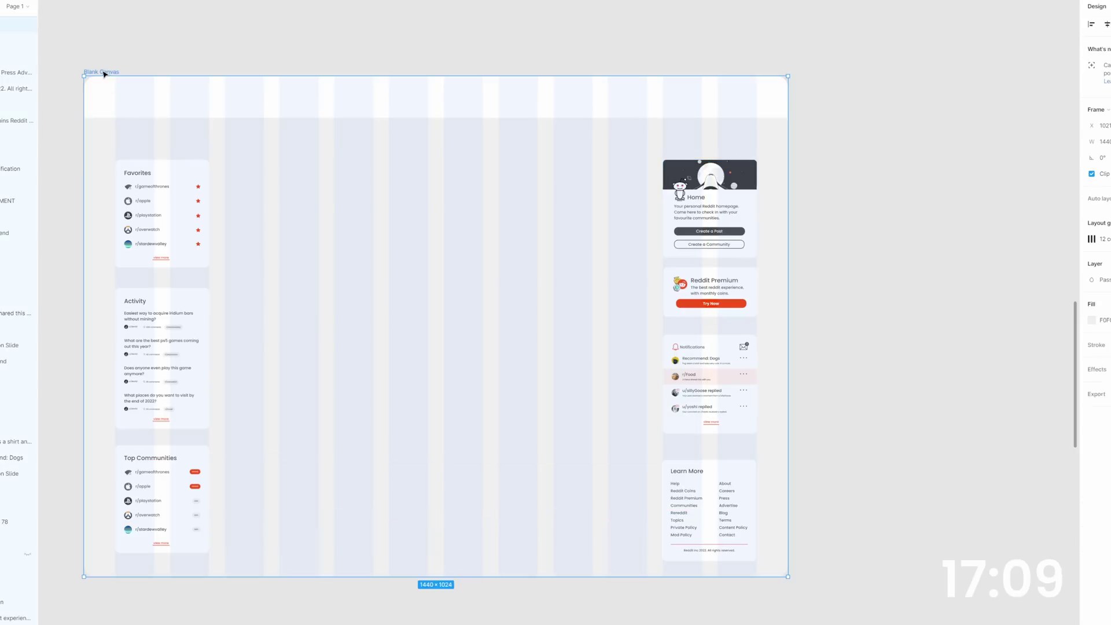
pyautogui.click(674, 234)
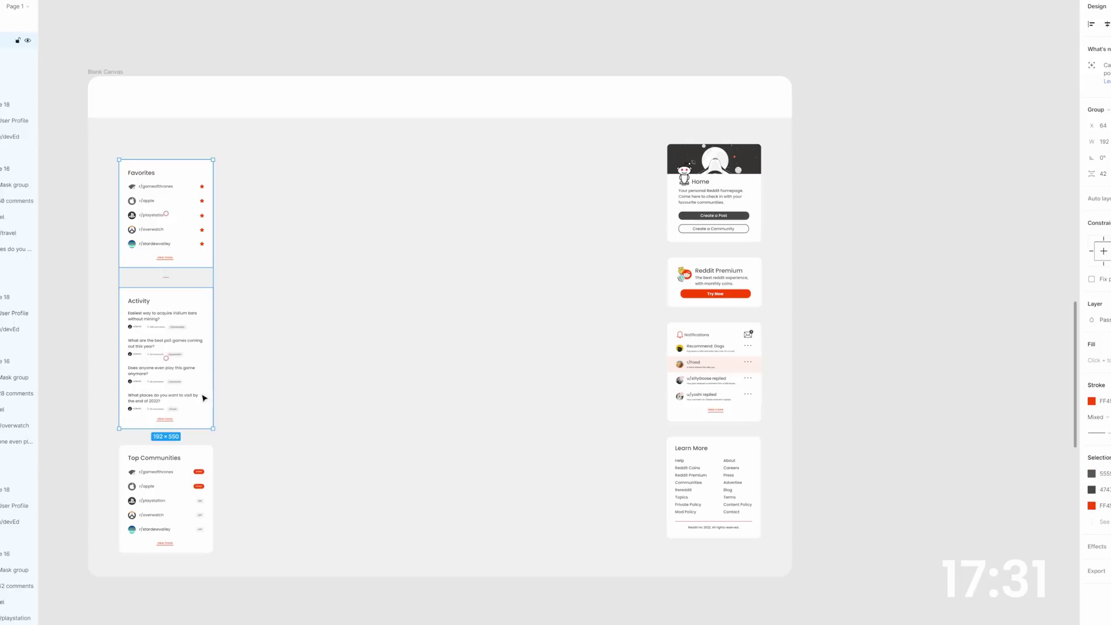
pyautogui.keyDown('shift'); pyautogui.click(192, 451); pyautogui.keyUp('shift')
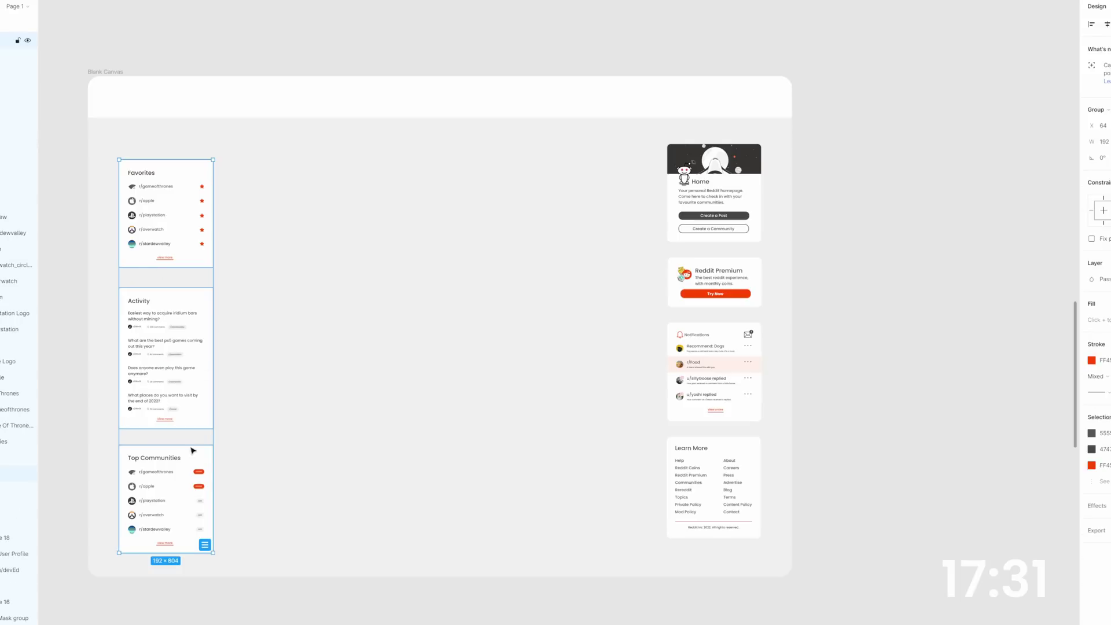
pyautogui.click(205, 545)
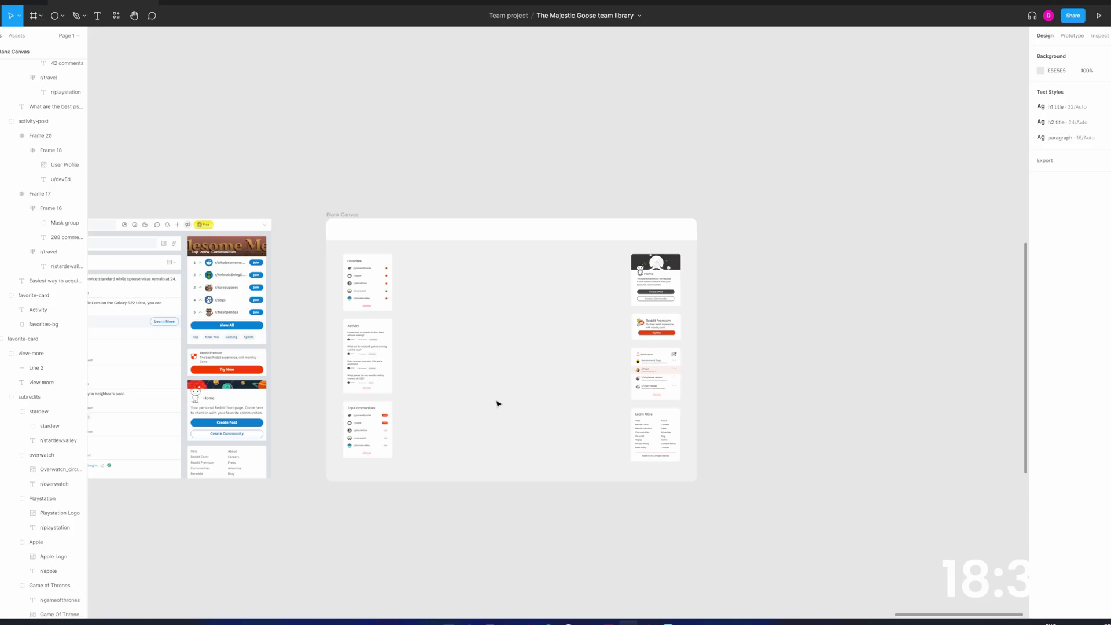
# - Select the Blank Canvas frame and turn on its 12-column layout grid
pyautogui.scroll(3, 523, 372)
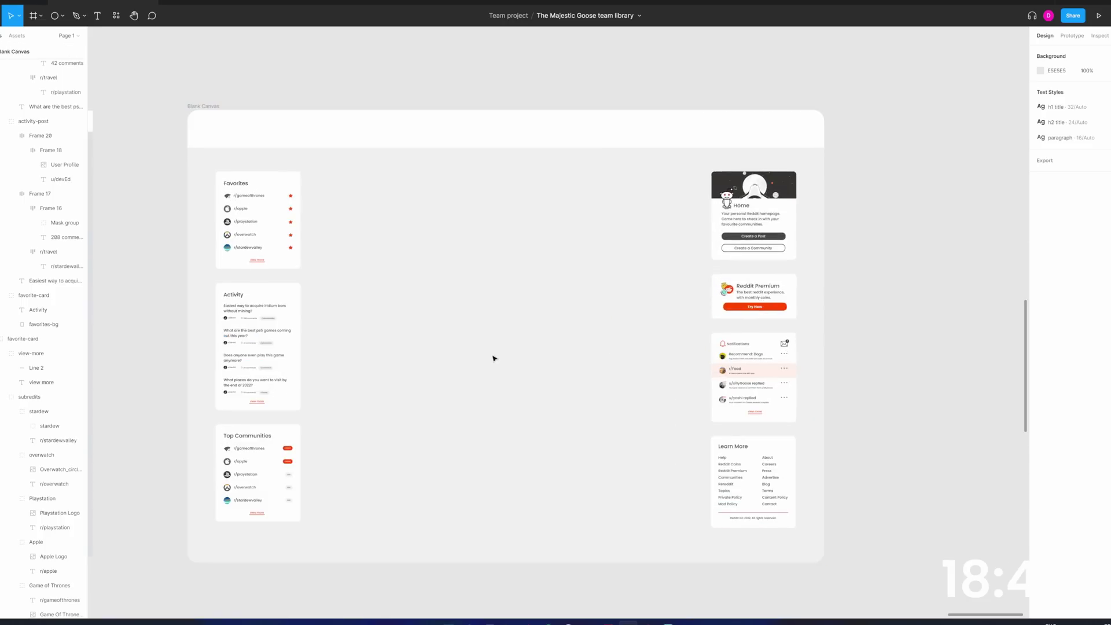
pyautogui.scroll(5, 733, 294)
pyautogui.scroll(-5, 631, 334)
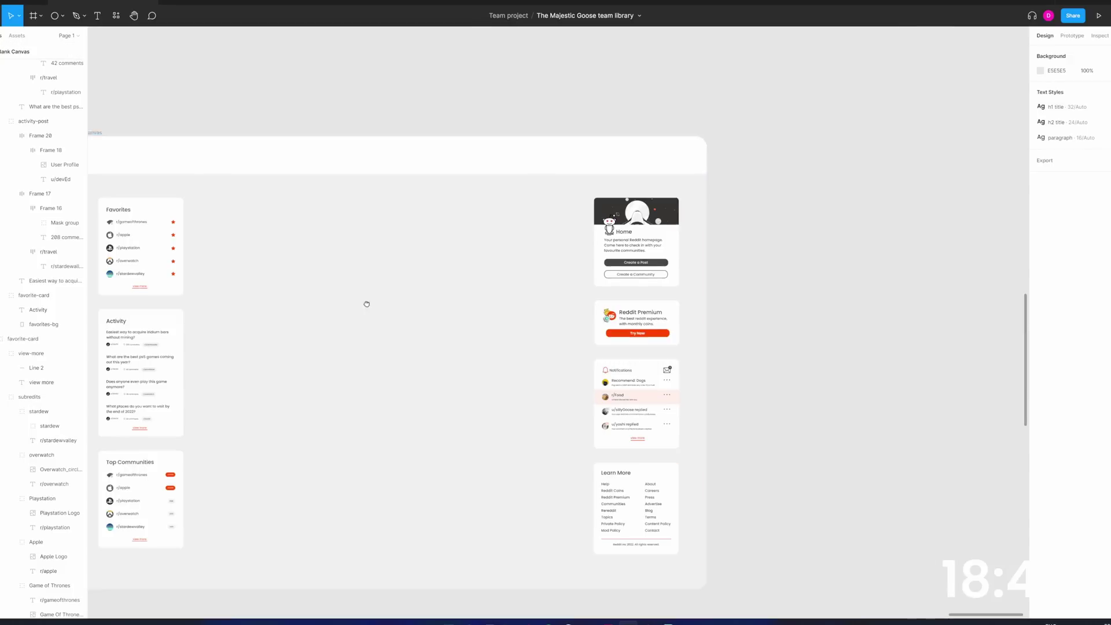
pyautogui.click(253, 105)
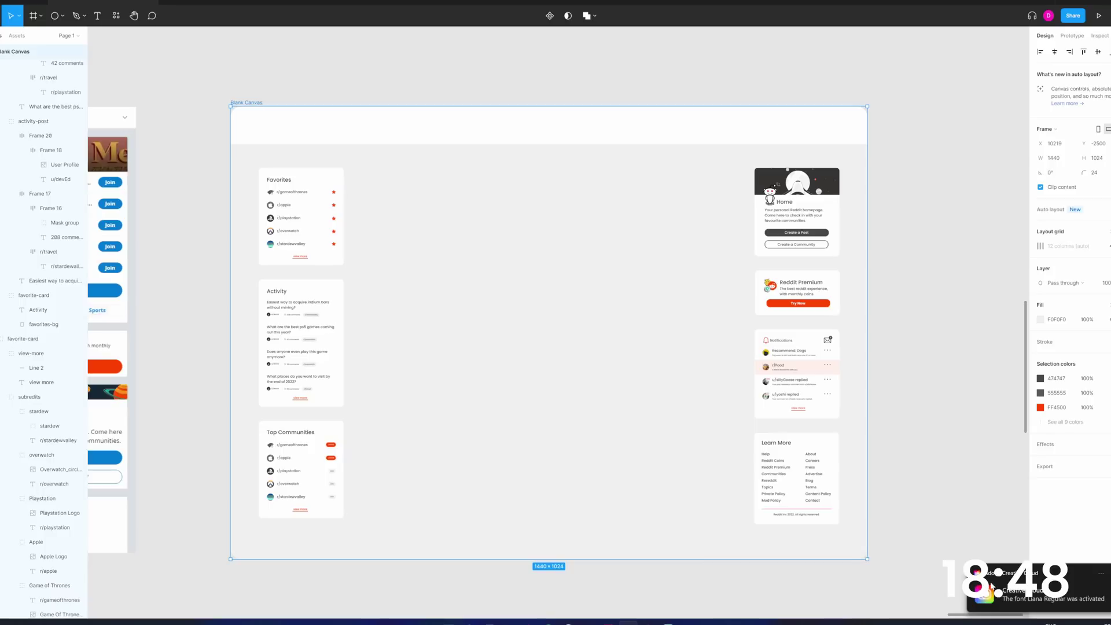
pyautogui.scroll(-3, 491, 426)
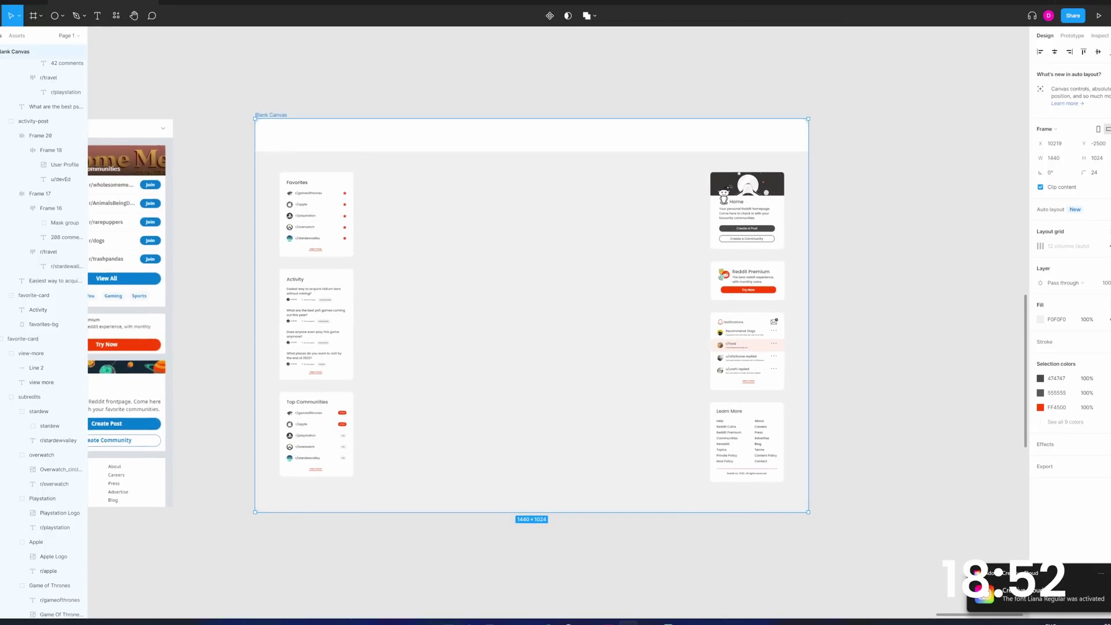
pyautogui.click(1108, 246)
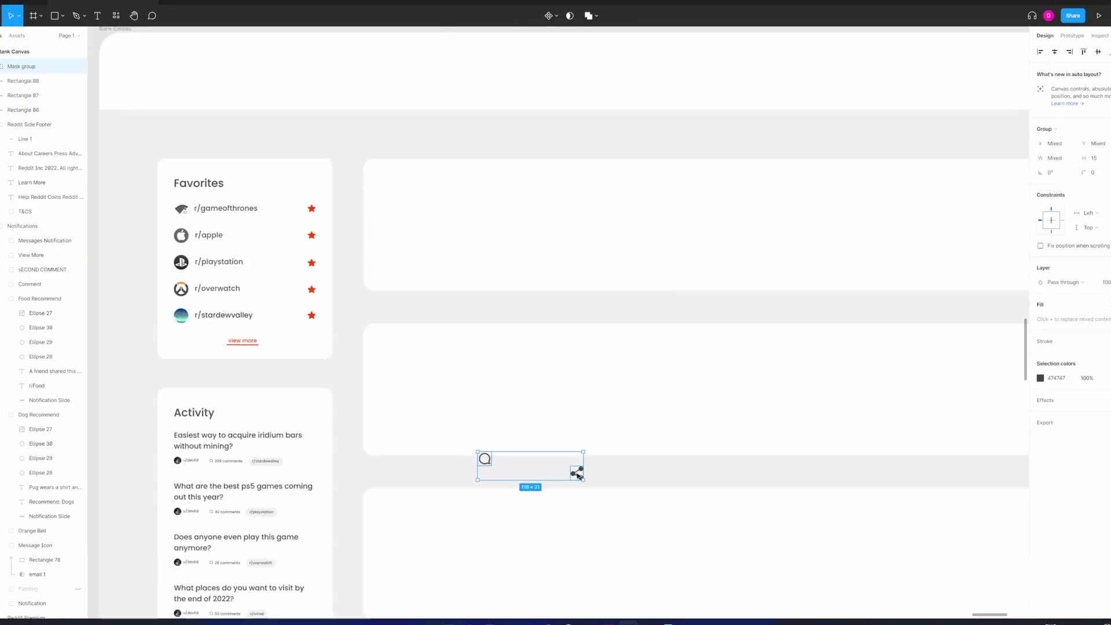
# - Duplicate the post card twice with Ctrl+D to stack more posts down the feed
pyautogui.scroll(5, 515, 389)
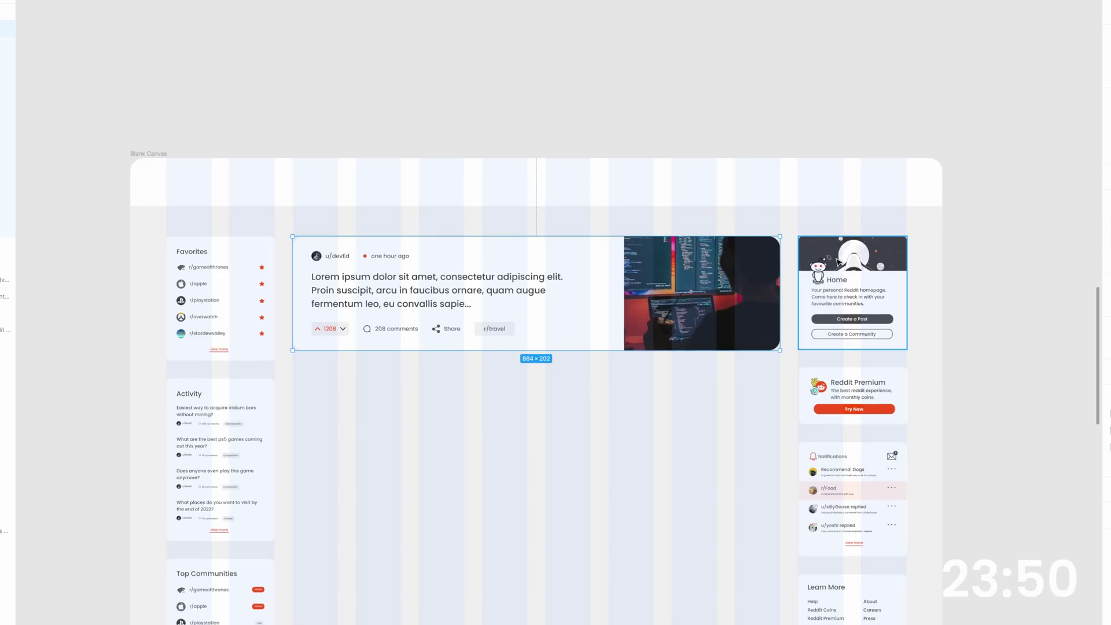
pyautogui.moveTo(488, 307); pyautogui.dragTo(622, 244)
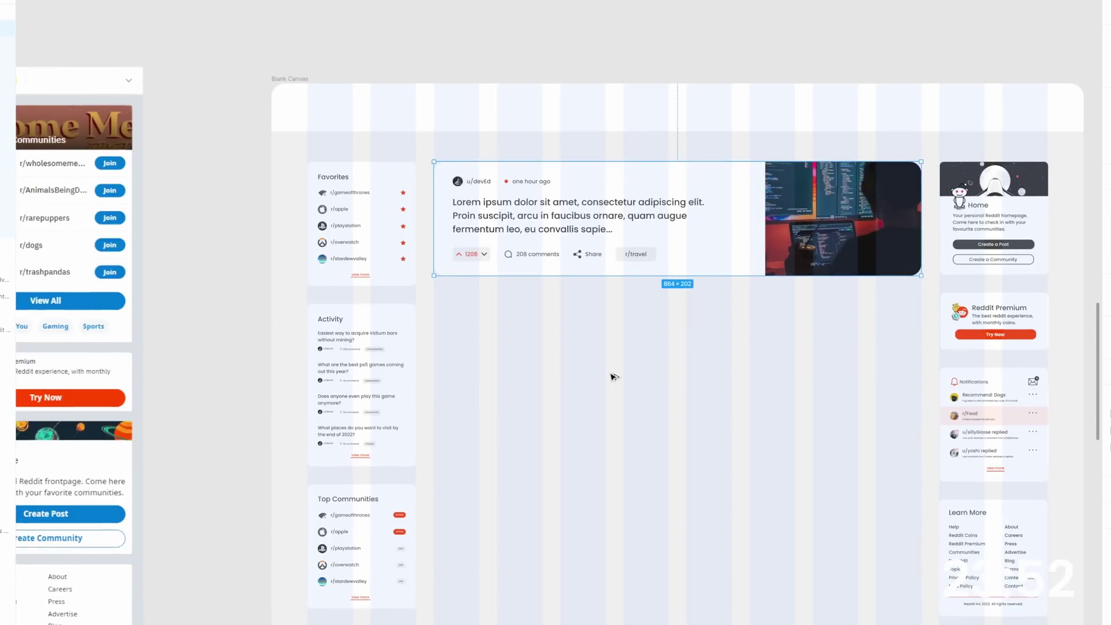
pyautogui.hotkey('ctrl', 'd')
pyautogui.hotkey('ctrl', 'd')
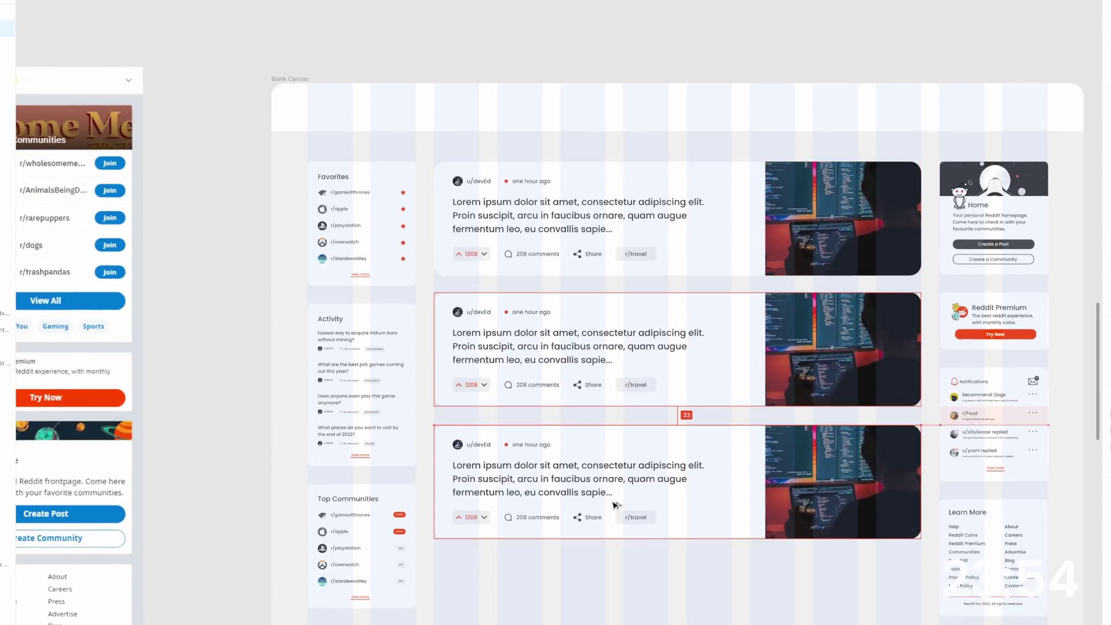
pyautogui.hotkey('ctrl', 'd')
pyautogui.scroll(-4, 617, 352)
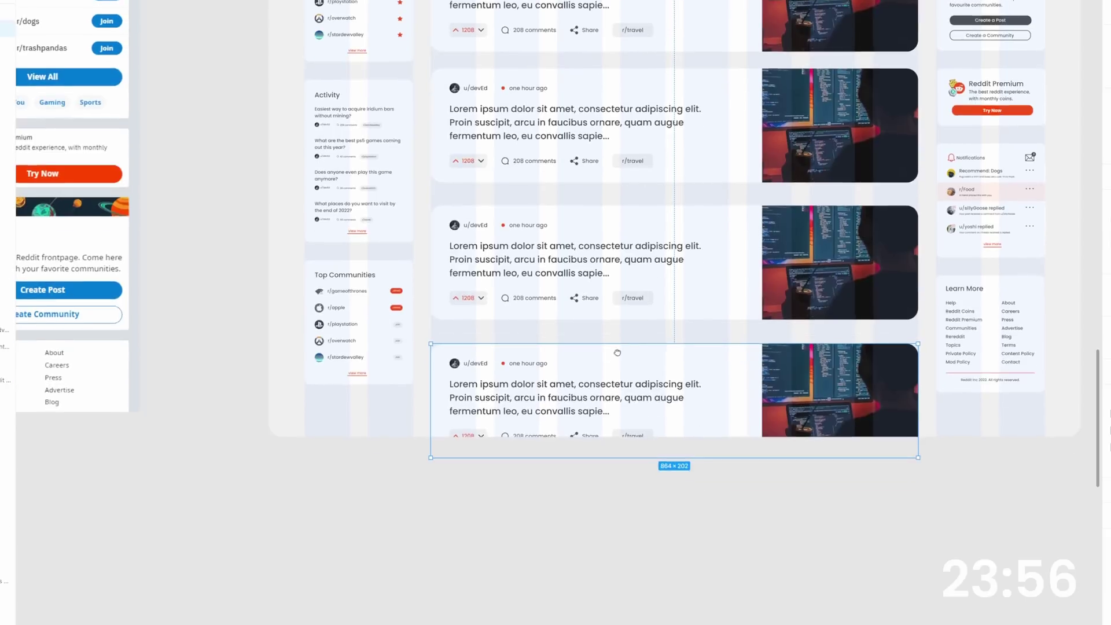
pyautogui.scroll(4, 617, 353)
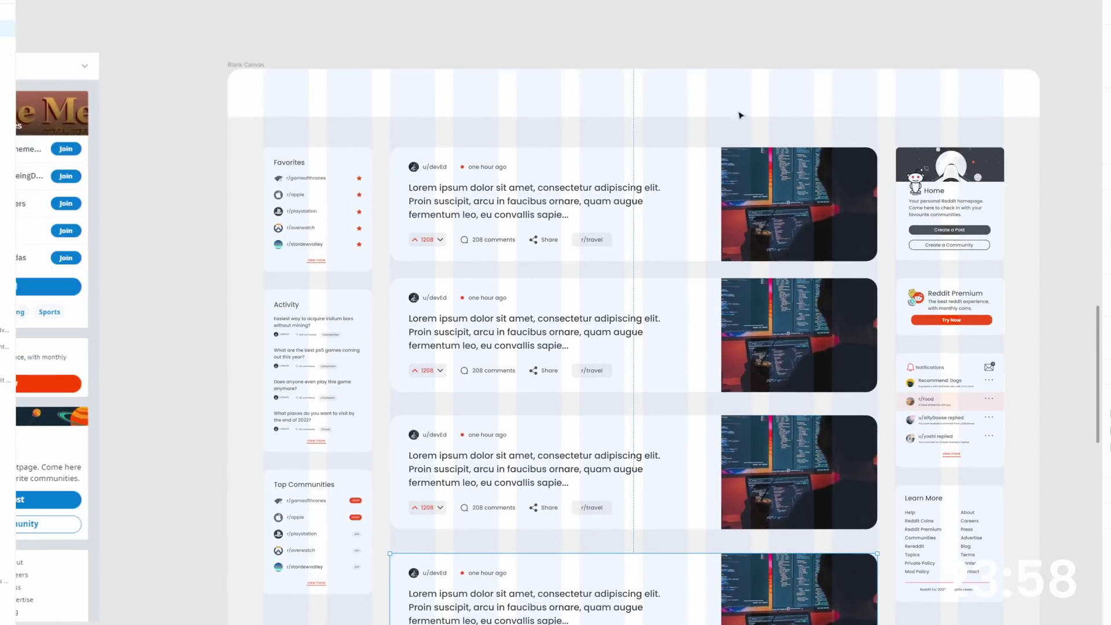
# - Hide the Blank Canvas layout grid and select the stacked post cards together
pyautogui.click(241, 67)
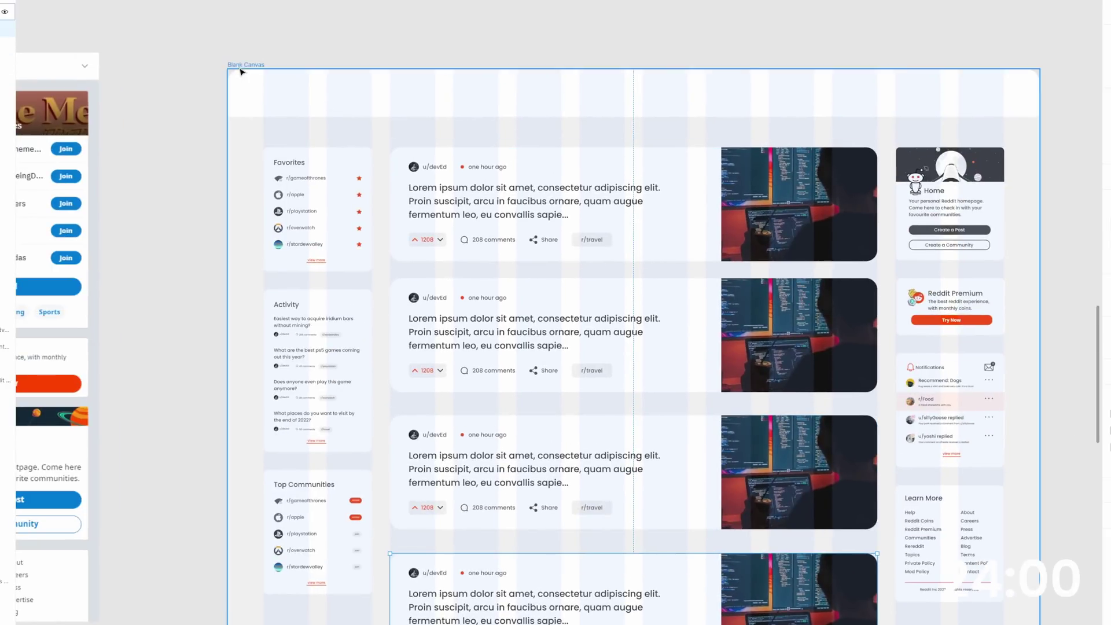
pyautogui.hotkey('ctrl', 'shift', '4')
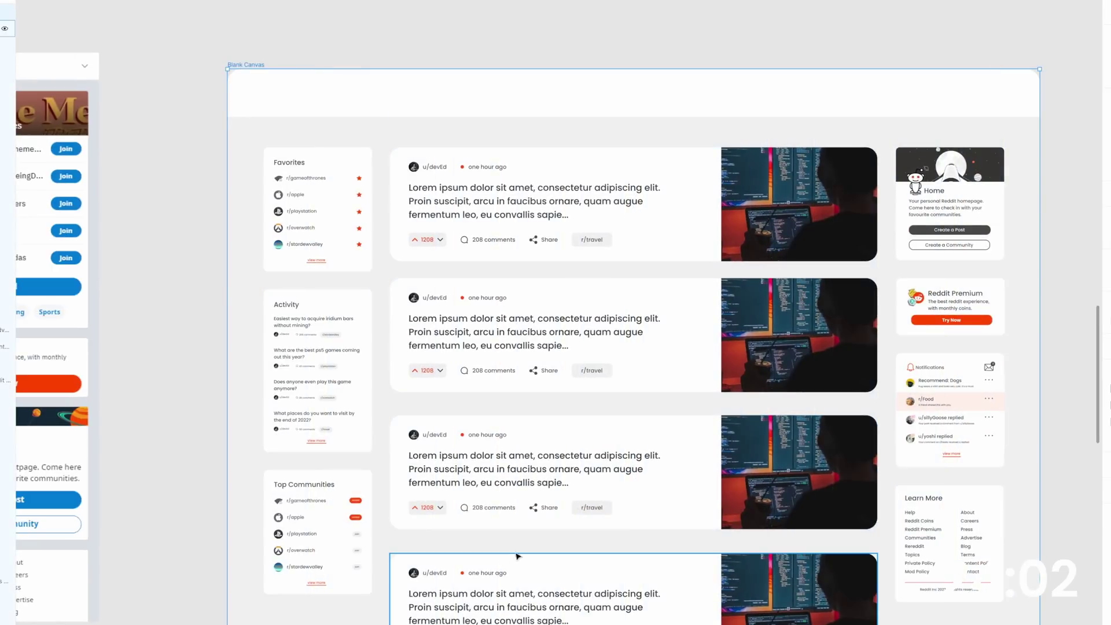
pyautogui.moveTo(517, 556); pyautogui.dragTo(484, 518)
pyautogui.click(1021, 344)
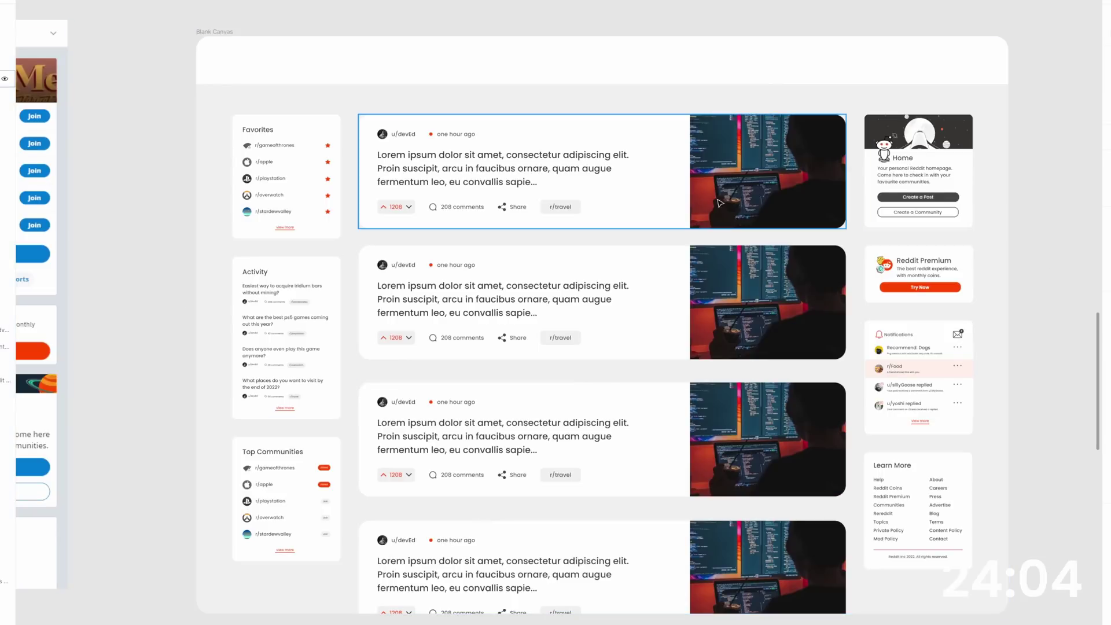
pyautogui.click(665, 185)
pyautogui.keyDown('shift'); pyautogui.click(621, 329); pyautogui.keyUp('shift')
pyautogui.keyDown('shift'); pyautogui.click(607, 458); pyautogui.keyUp('shift')
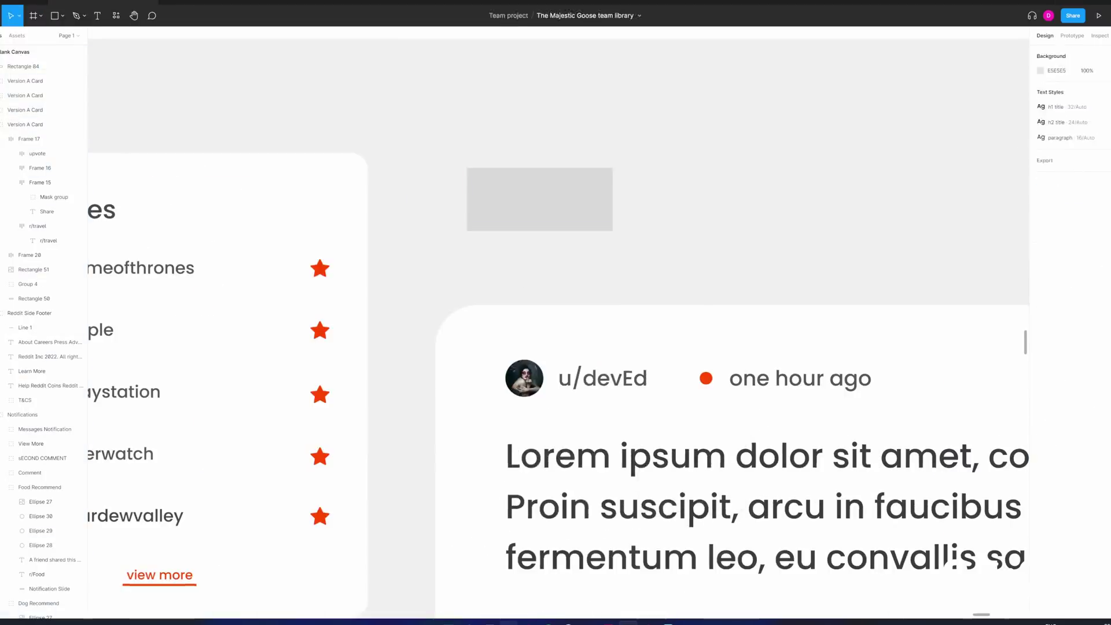
# - Label the flame icon 'hot' and wrap the icon and label in an auto-layout frame
pyautogui.write('hot')
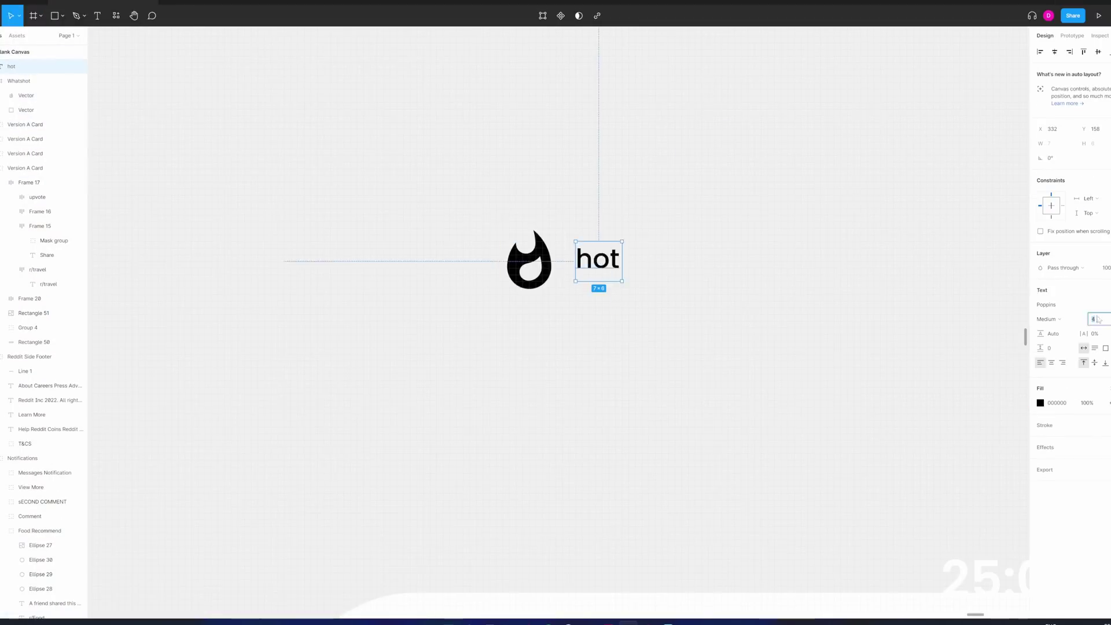
pyautogui.hotkey('shift', 'a')
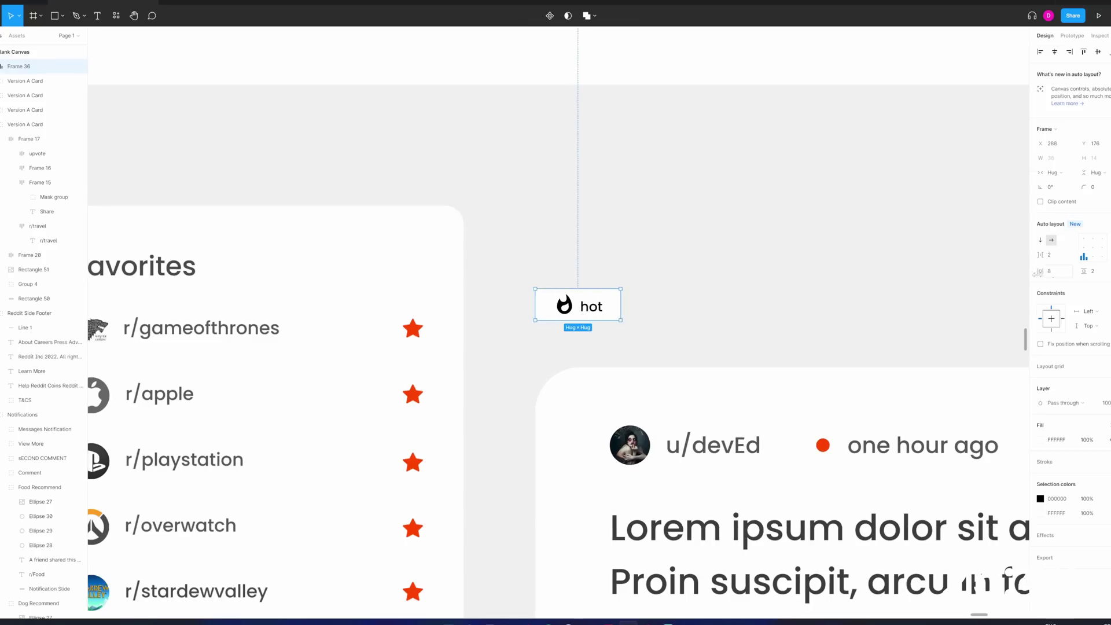